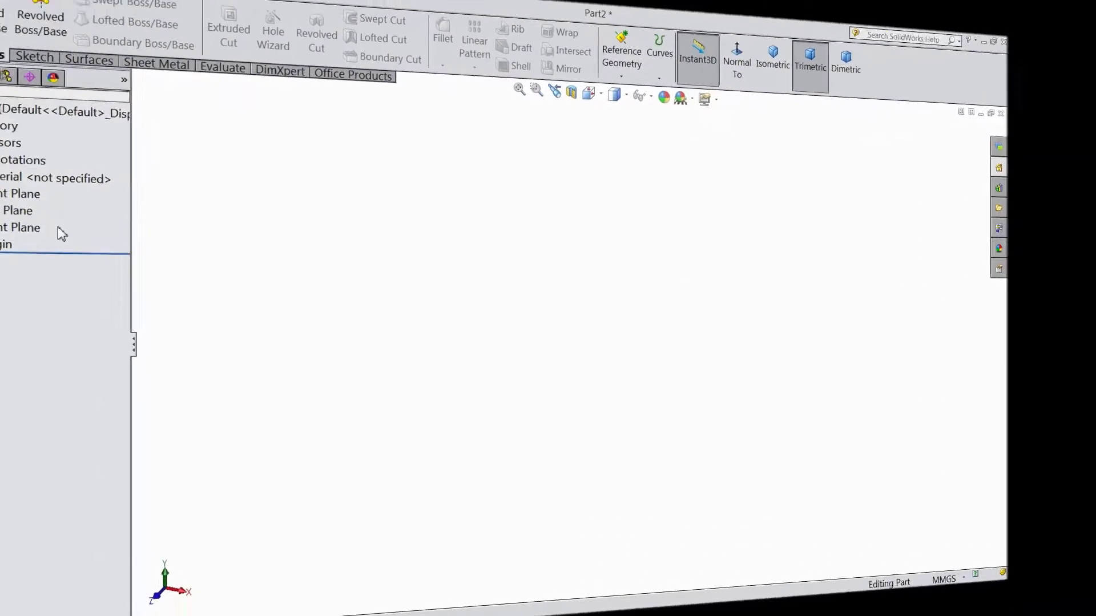
- Start a sketch on the Top Plane and draw two concentric circles at the origin
left_click(56, 224)
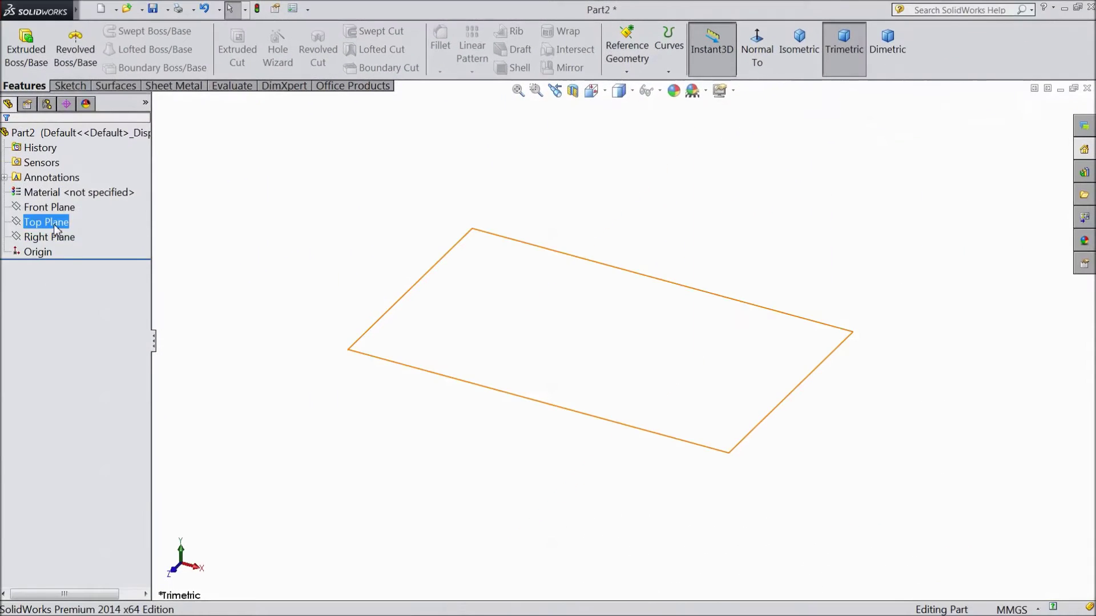
left_click(68, 204)
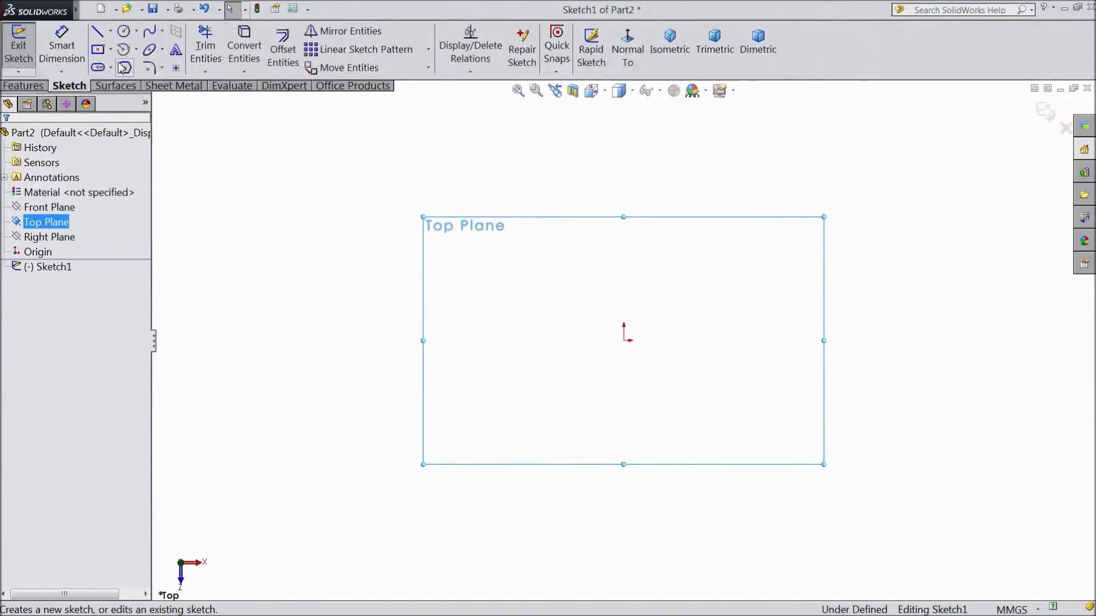
left_click(124, 32)
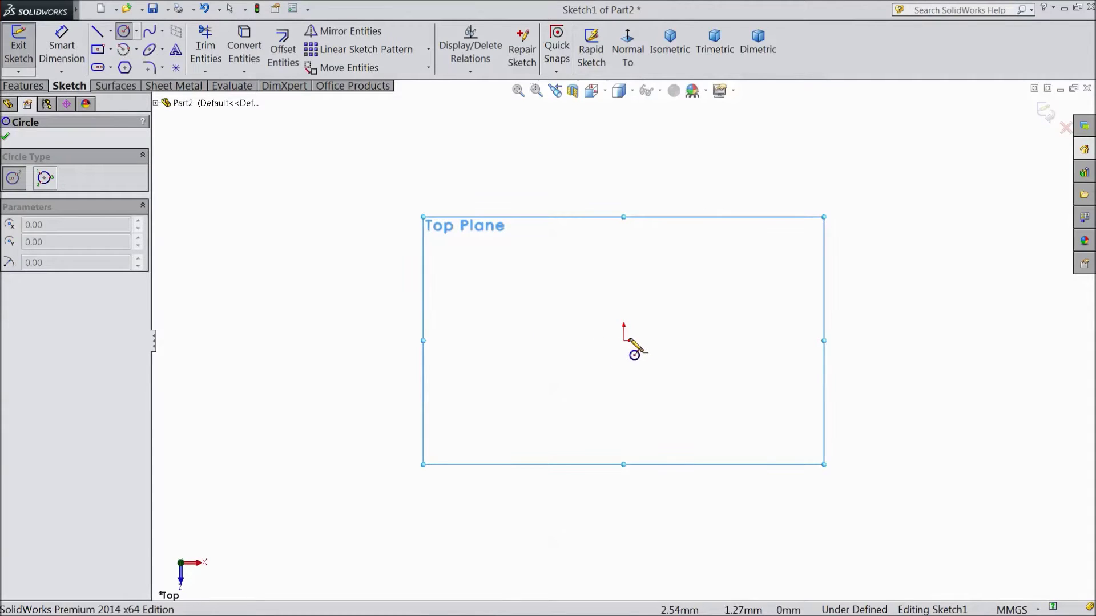
left_click_drag(624, 341, 399, 274)
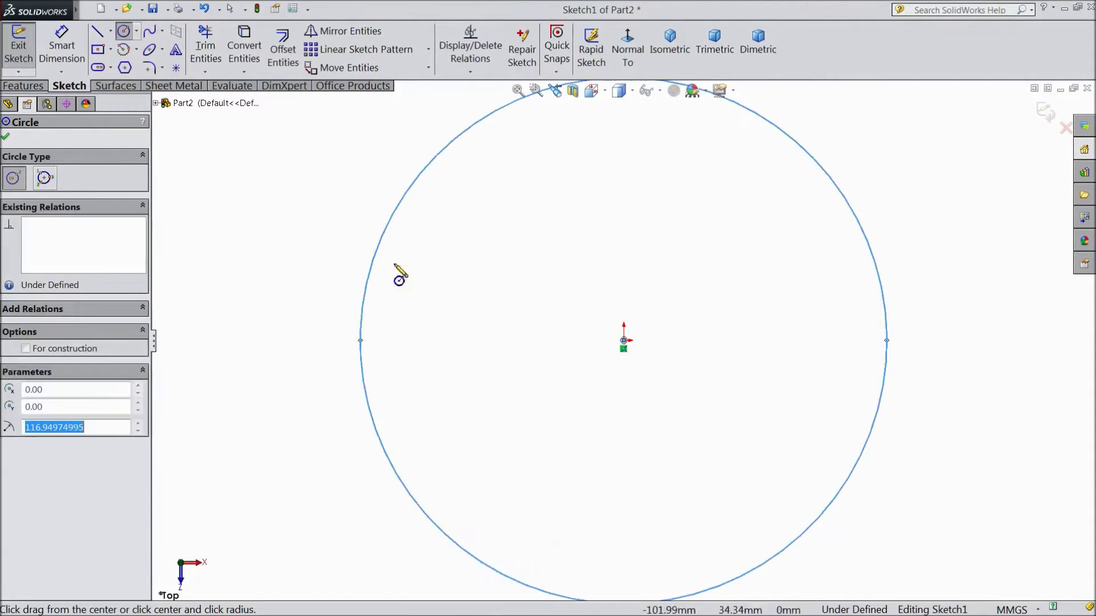
left_click_drag(624, 340, 440, 341)
- Dimension the outer circle Ø38 mm and the inner circle Ø32 mm
key("d")
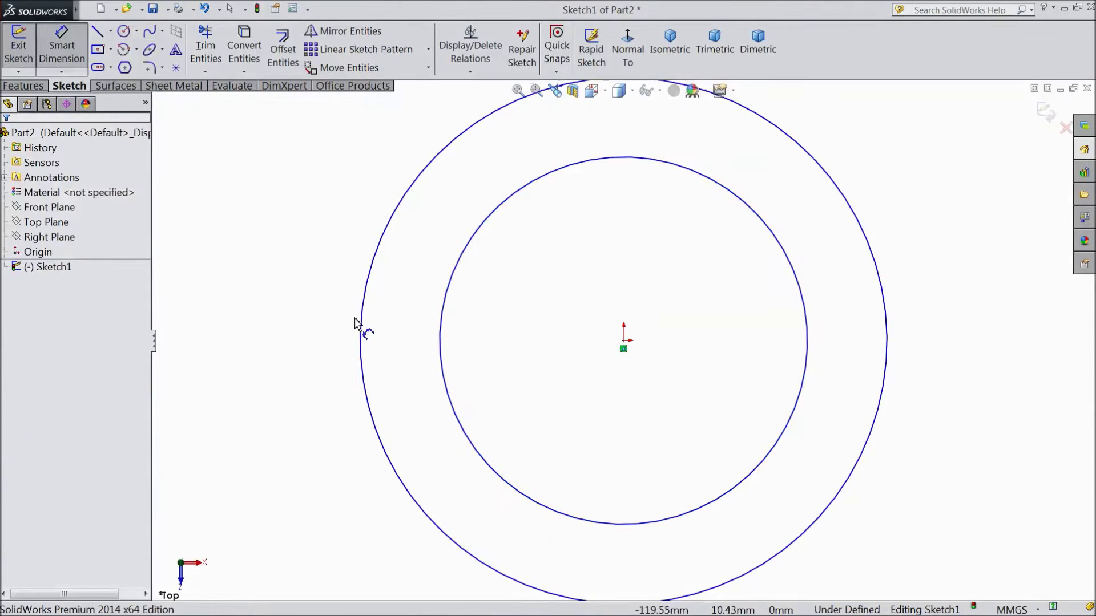
left_click(361, 328)
left_click(294, 338)
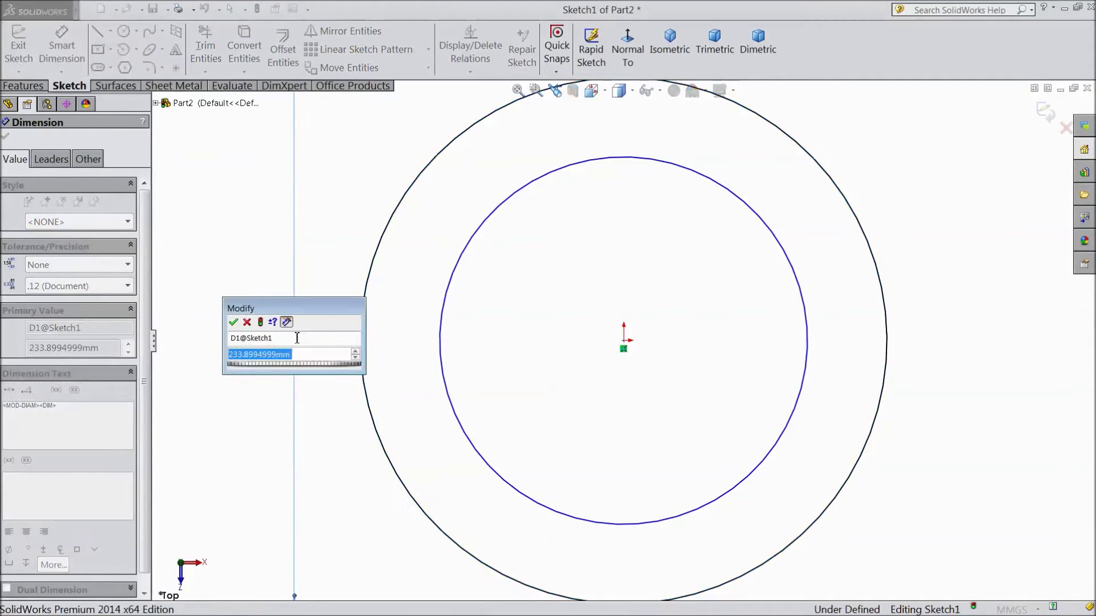
type("38")
left_click(234, 323)
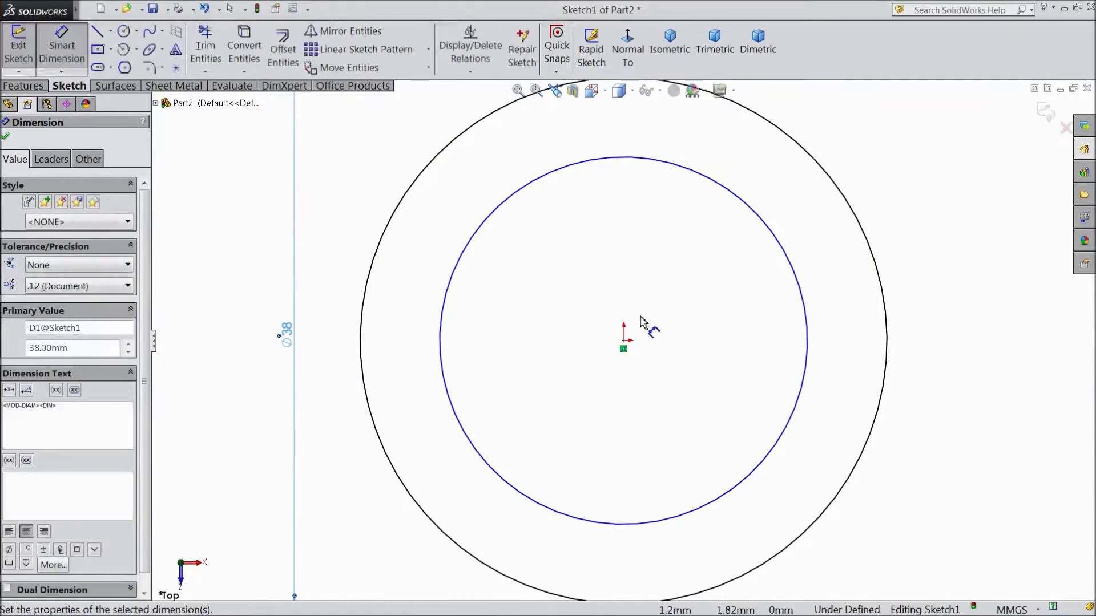
left_click(473, 347)
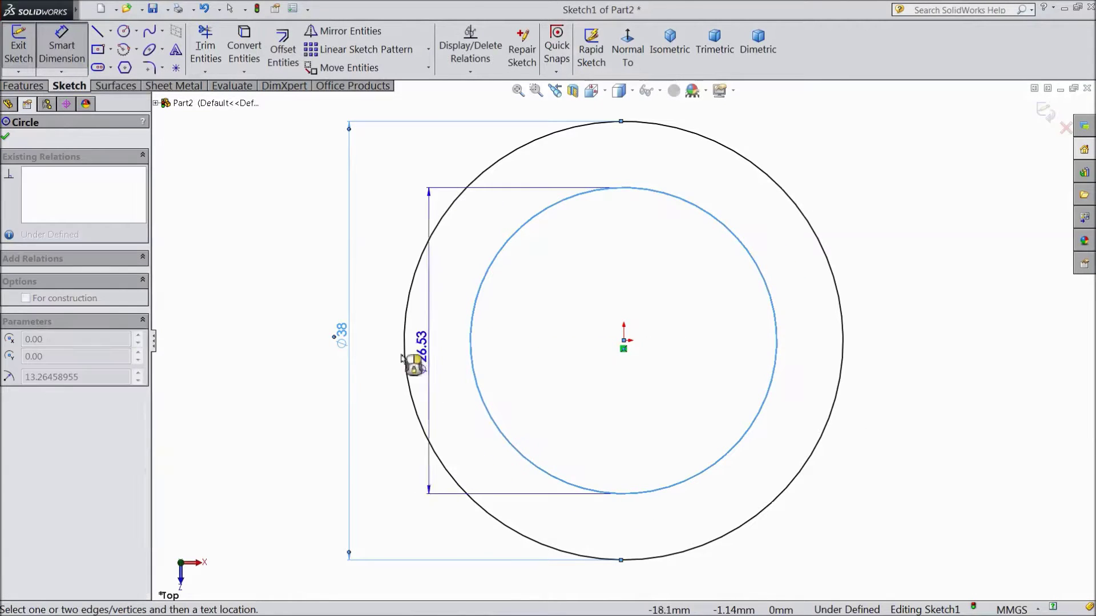
left_click(377, 343)
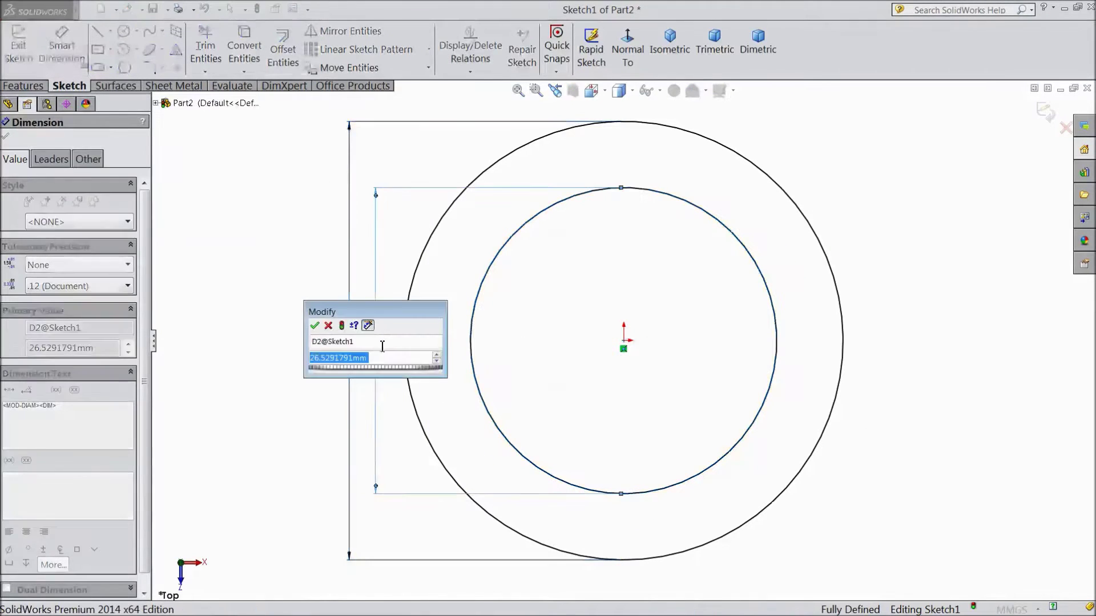
type("32")
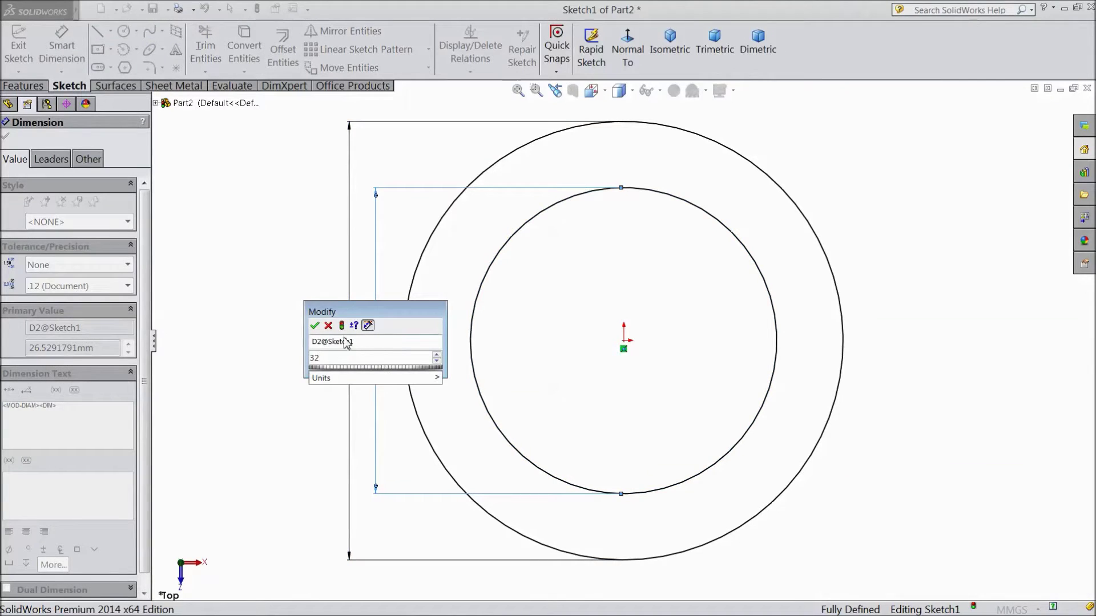
left_click(315, 326)
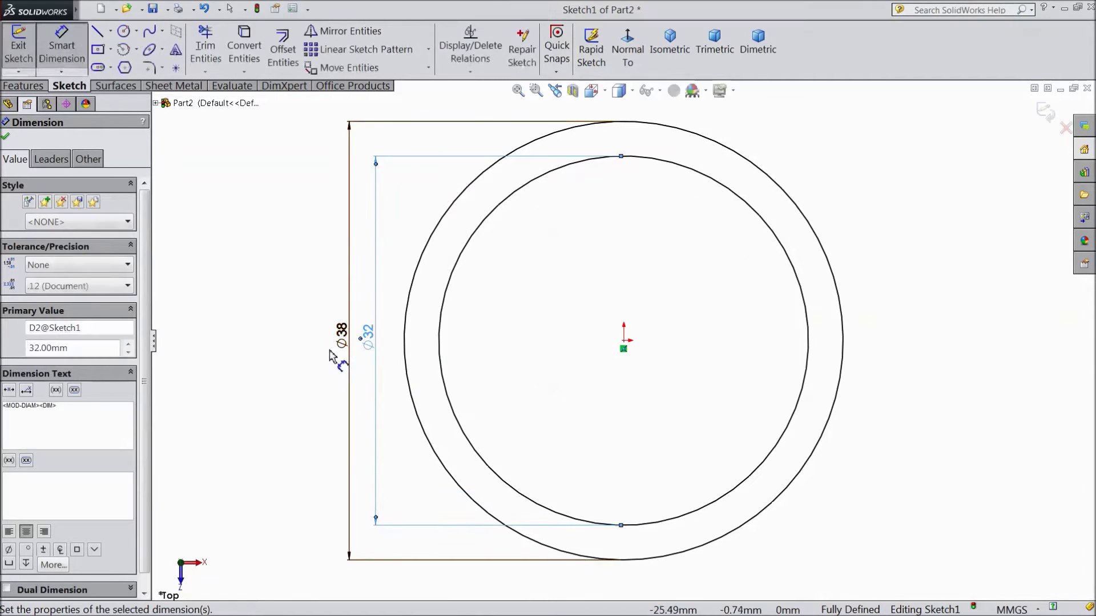
left_click(6, 138)
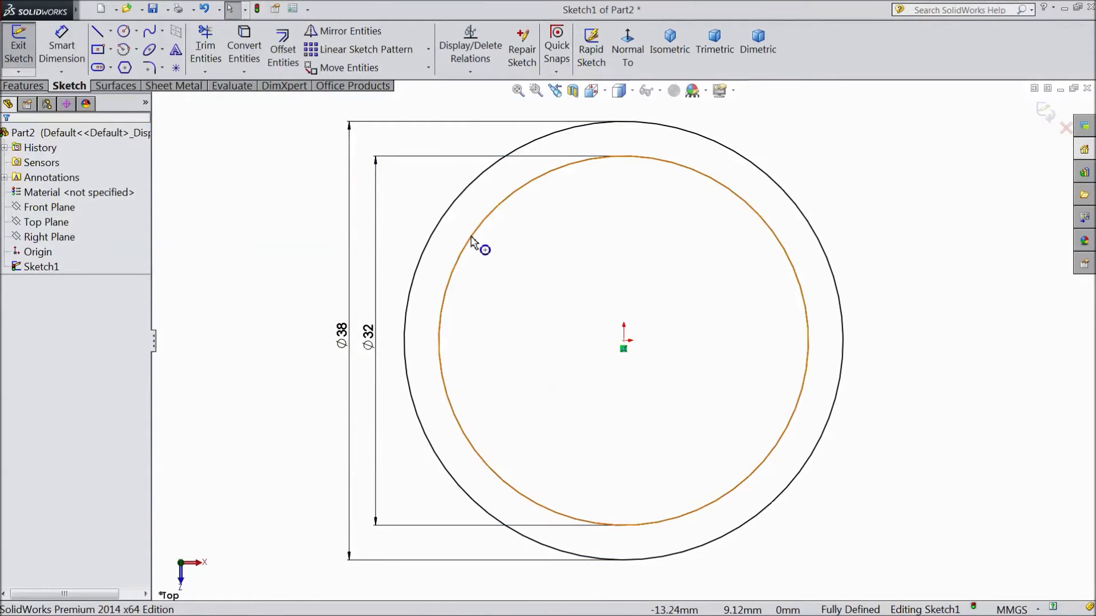
- Make the Ø32 circle construction geometry and draw a horizontal line across the circles' top
right_click(471, 242)
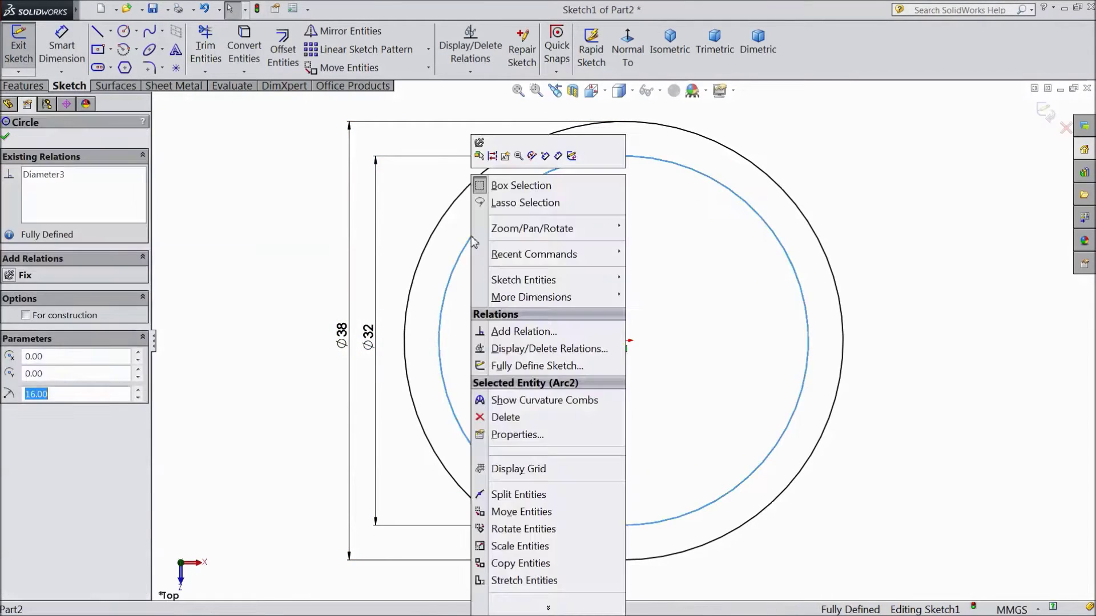
left_click(492, 157)
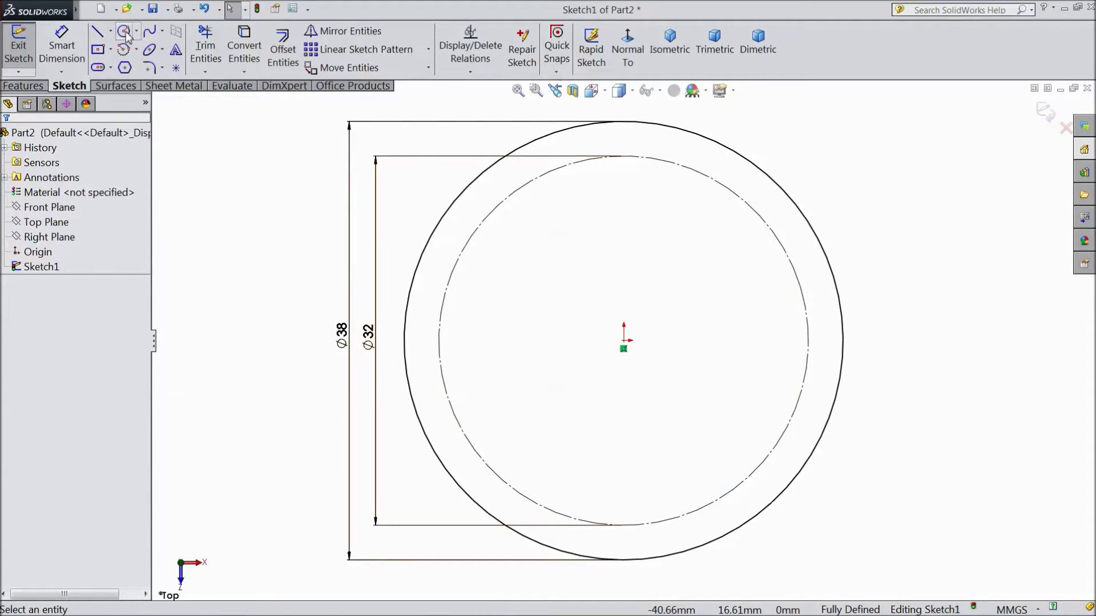
left_click(97, 32)
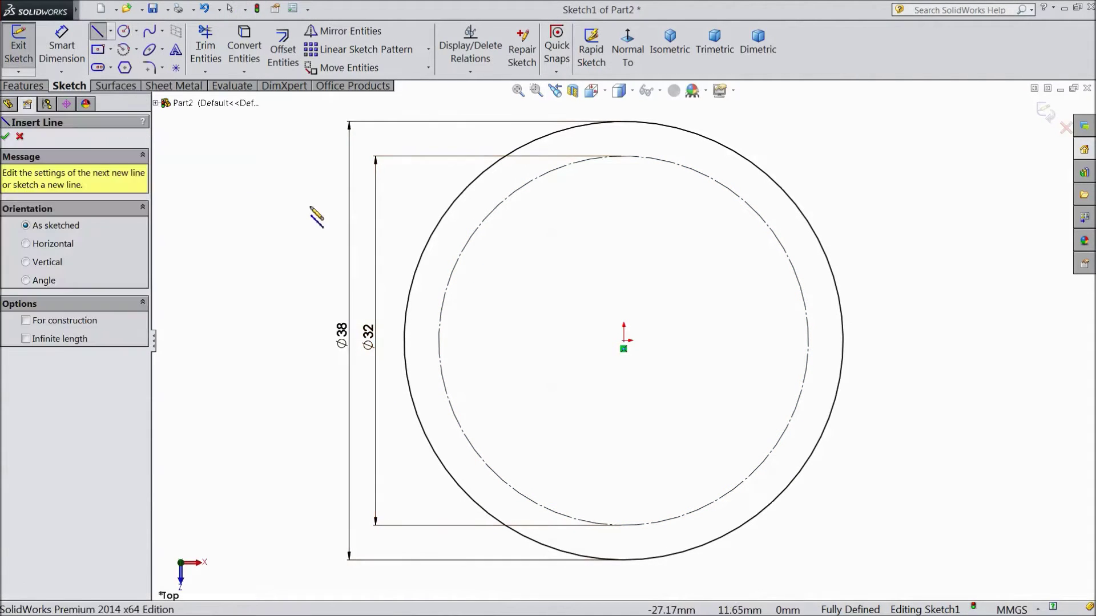
key("z")
left_click(329, 181)
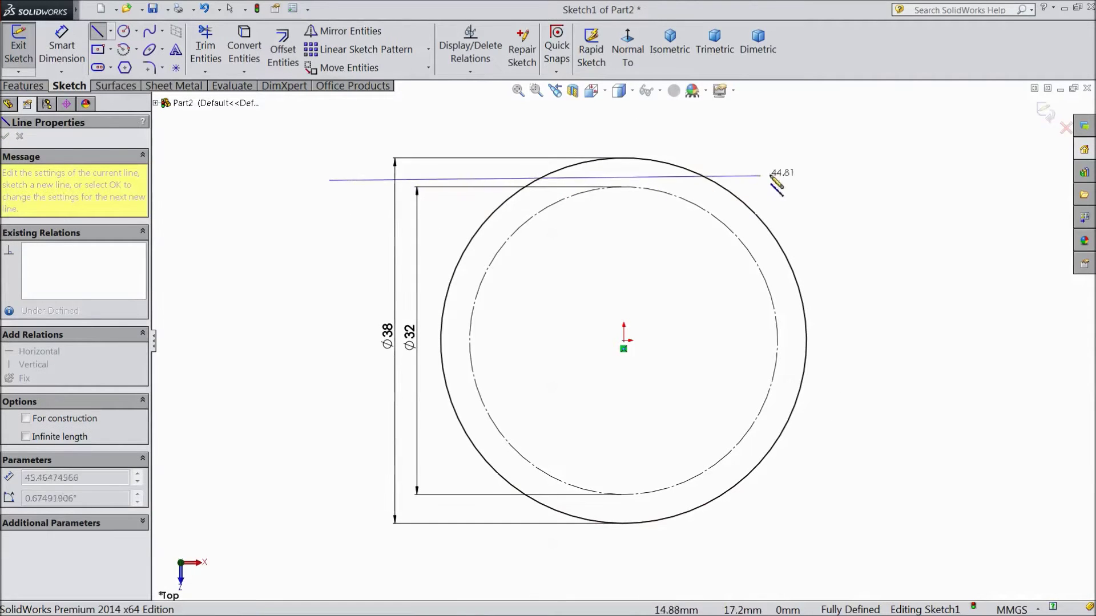
left_click(878, 180)
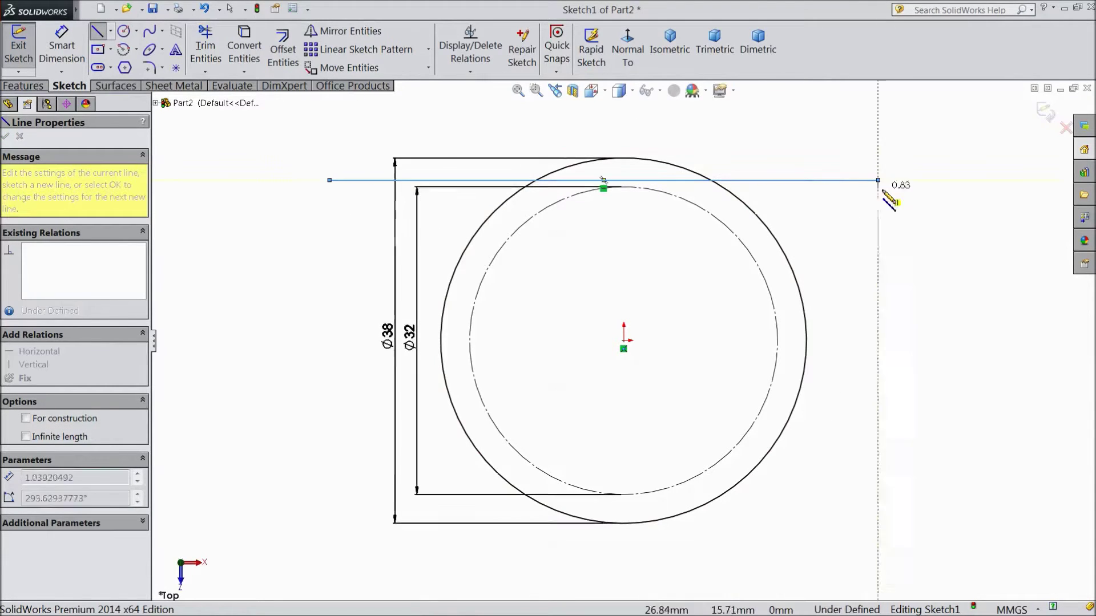
right_click(880, 194)
left_click(933, 105)
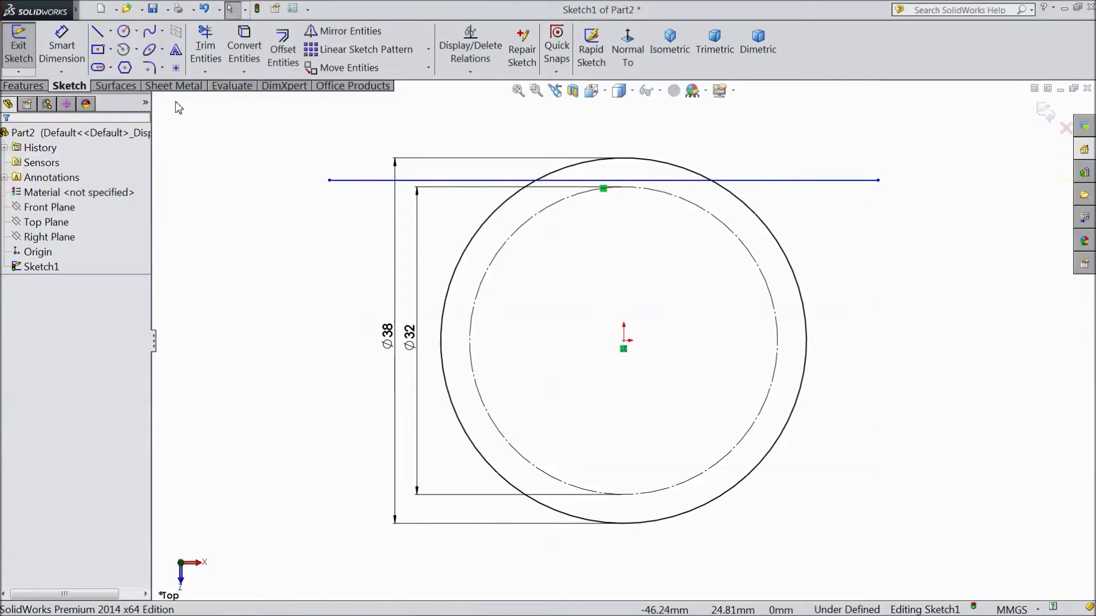
- Draw a second horizontal line across the bottom of the circles
left_click(100, 33)
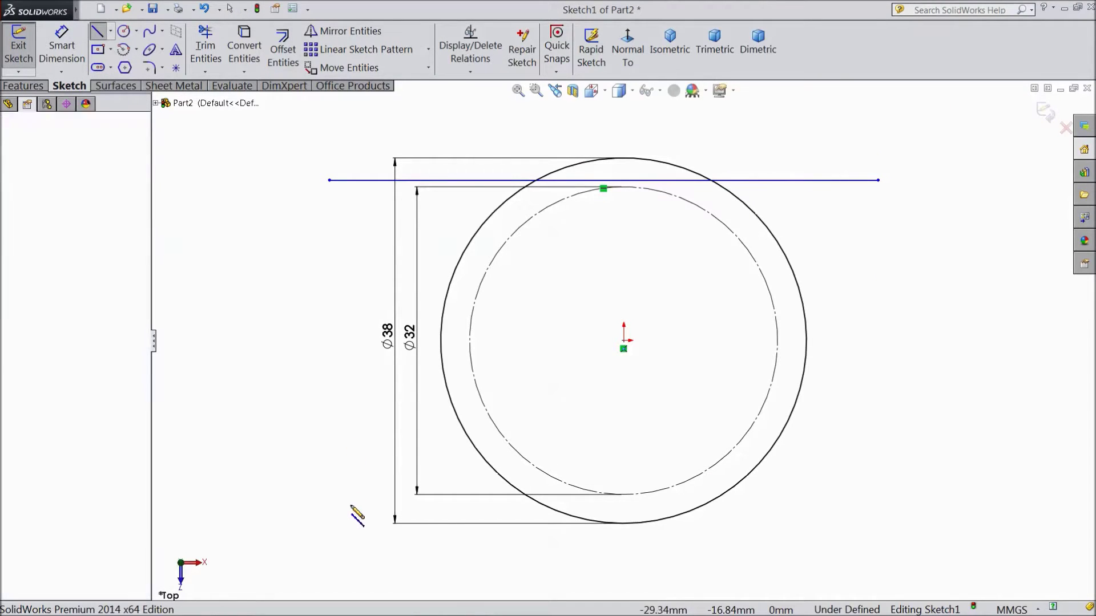
left_click(340, 503)
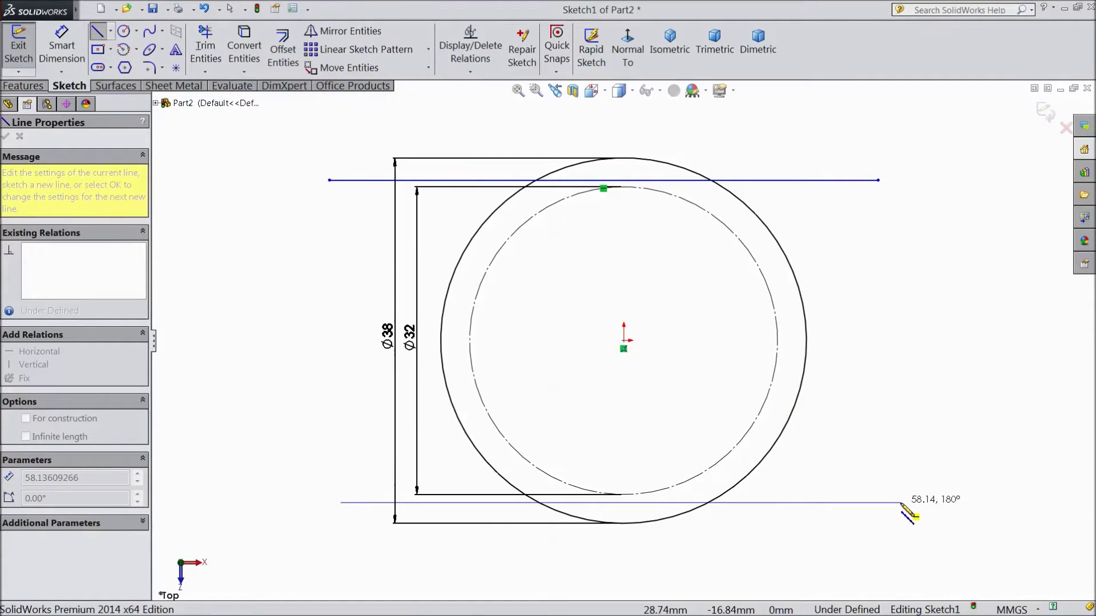
left_click(900, 503)
right_click(900, 502)
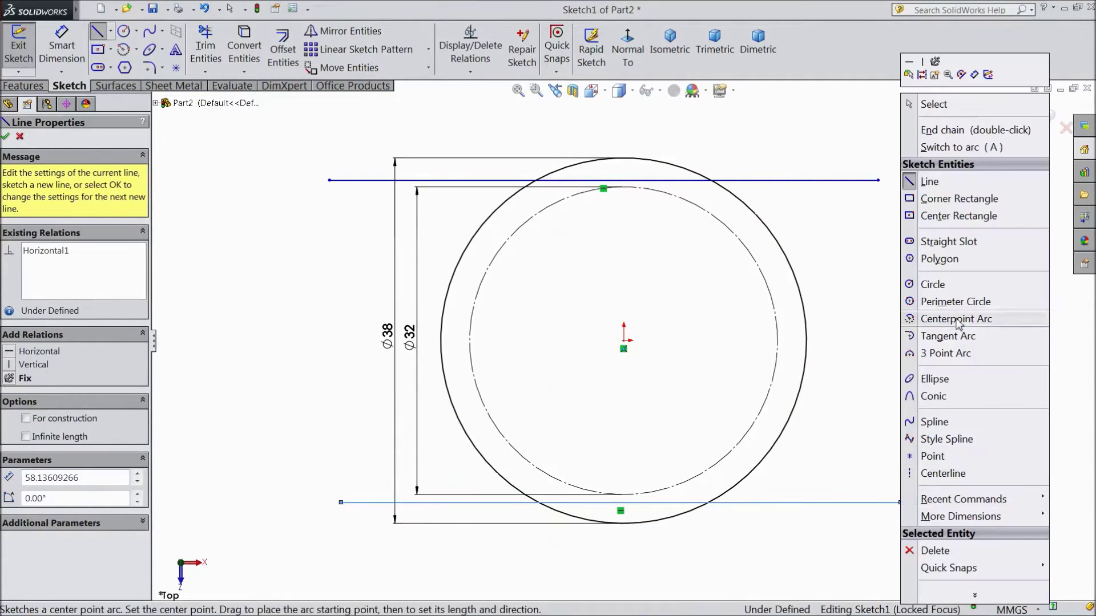
left_click(933, 103)
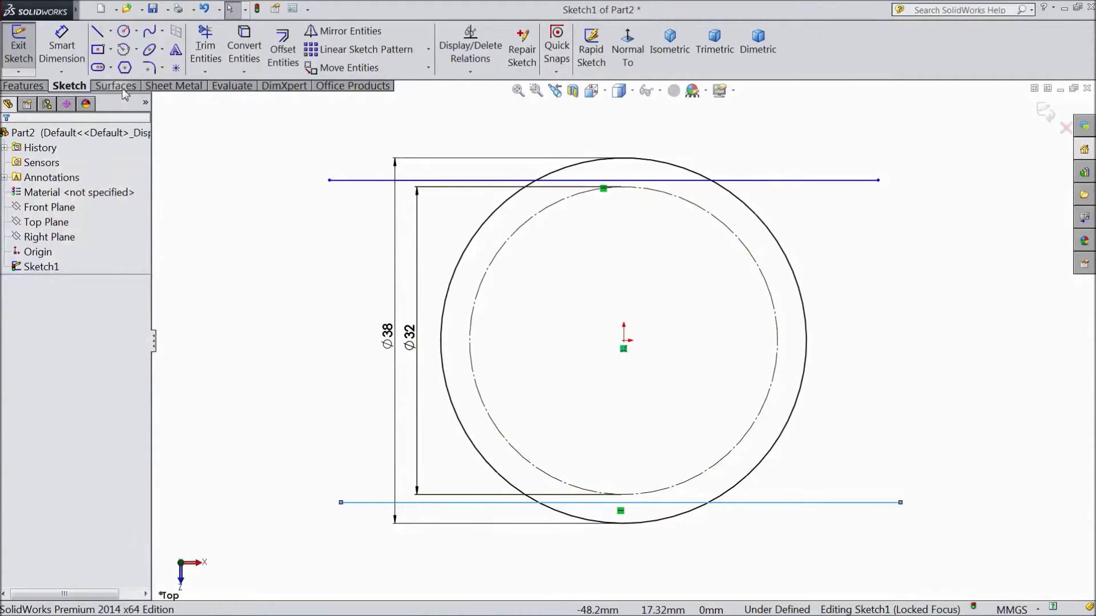
left_click(62, 46)
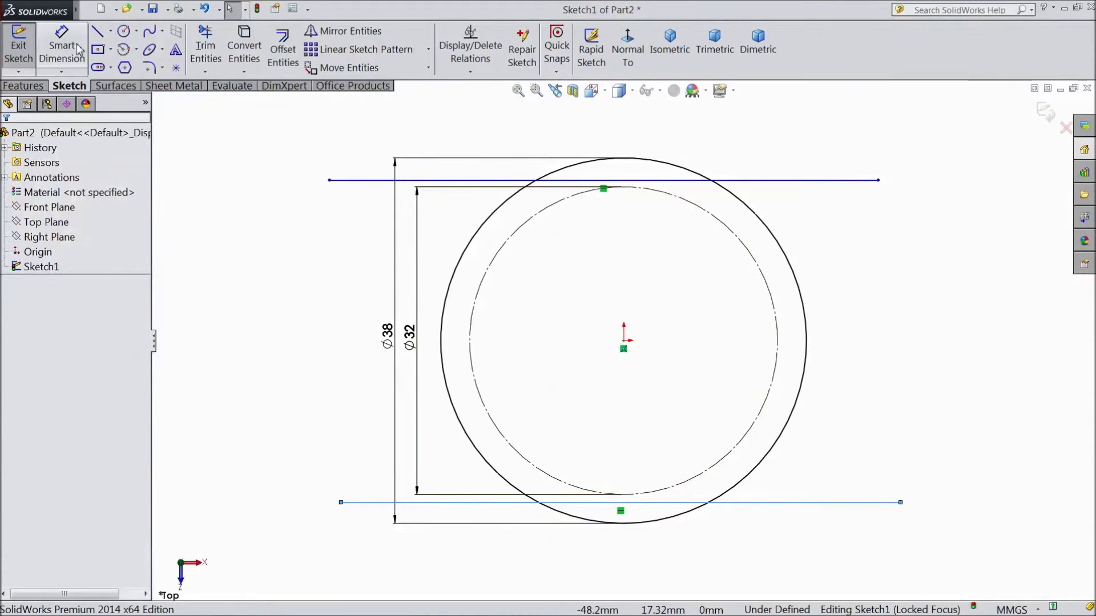
- Dimension the top and bottom horizontal lines each 17 mm from the origin
left_click(747, 181)
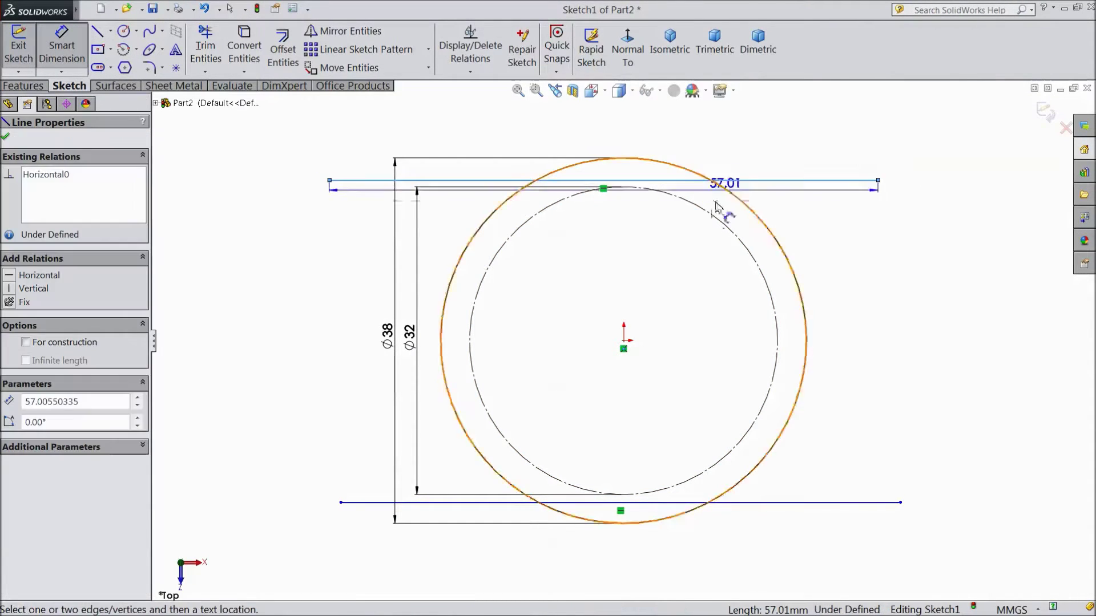
left_click(623, 341)
left_click(866, 291)
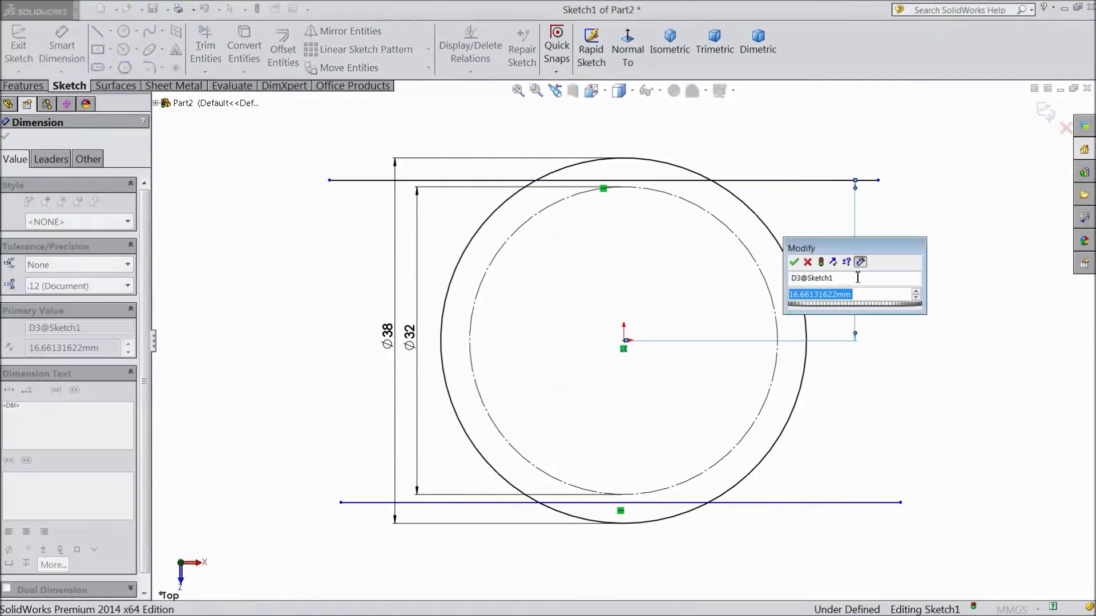
type("17")
left_click(794, 263)
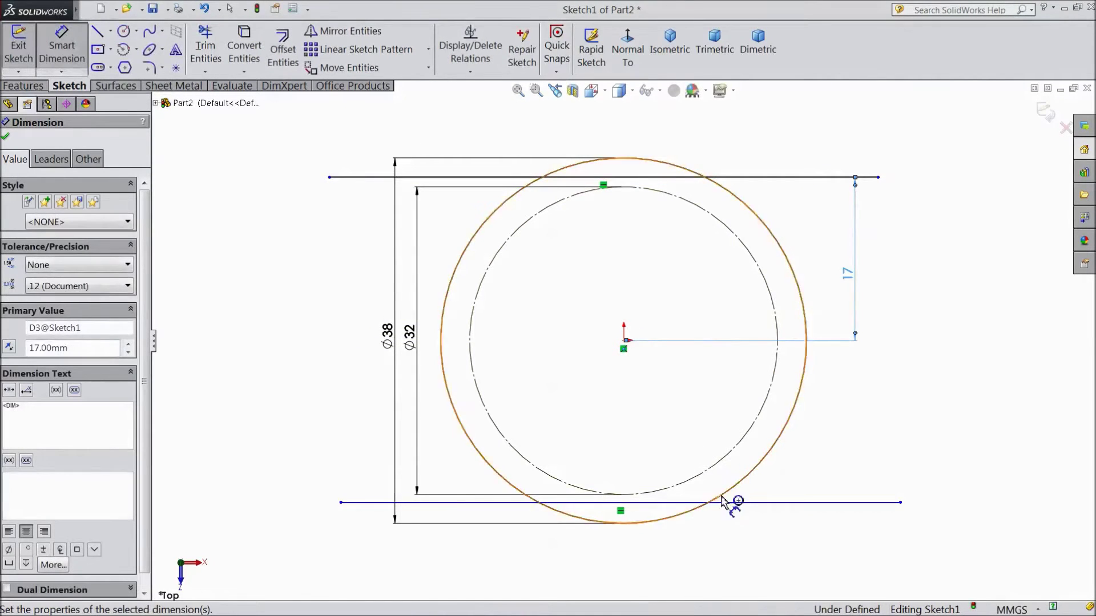
left_click(745, 502)
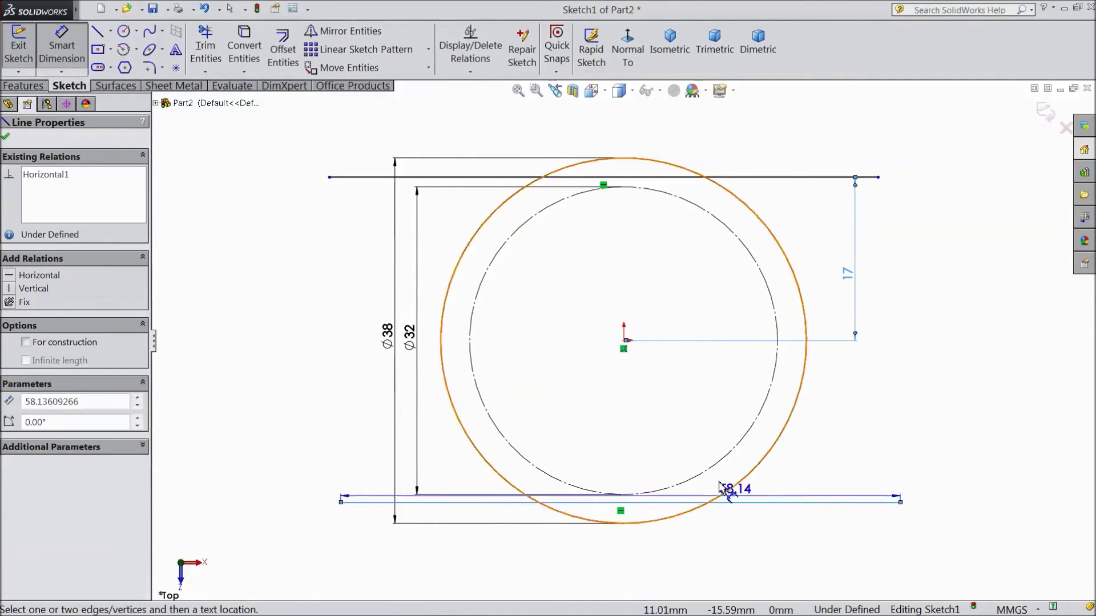
left_click(624, 340)
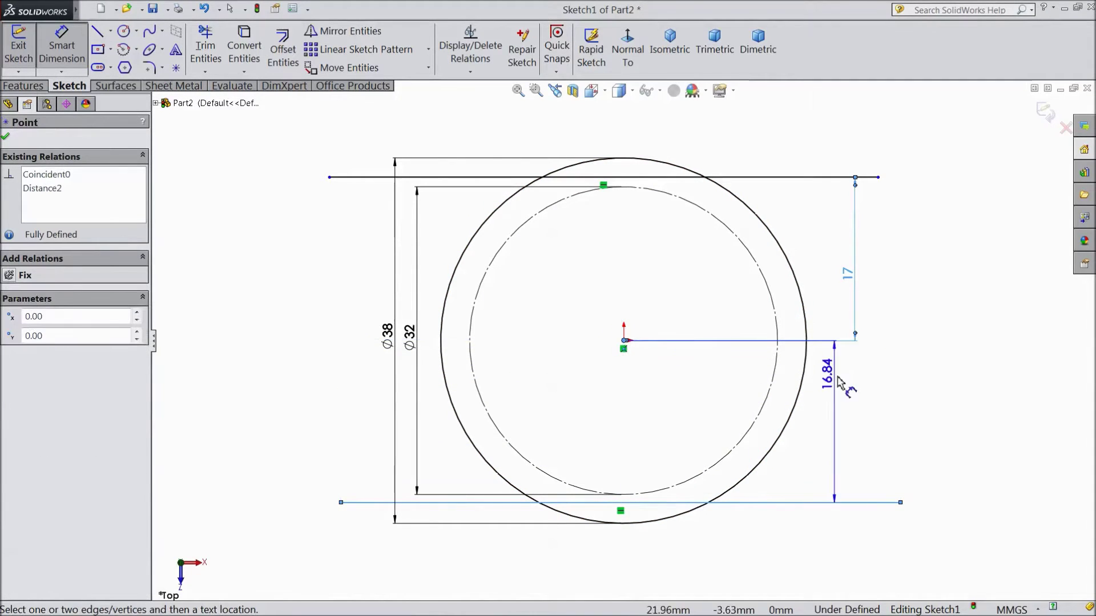
left_click(862, 419)
type("17")
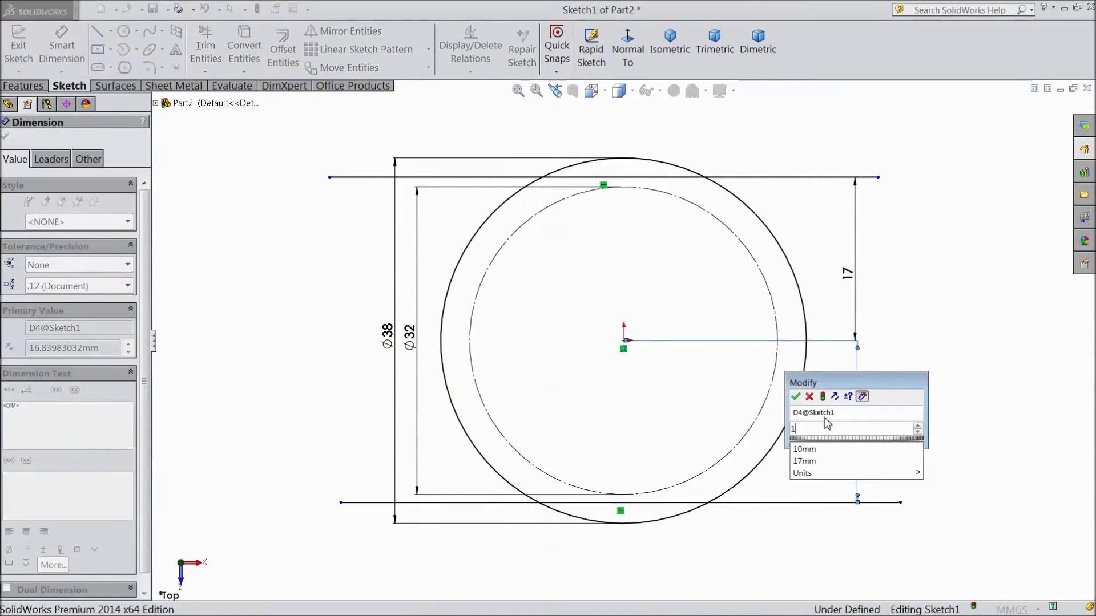
left_click(797, 397)
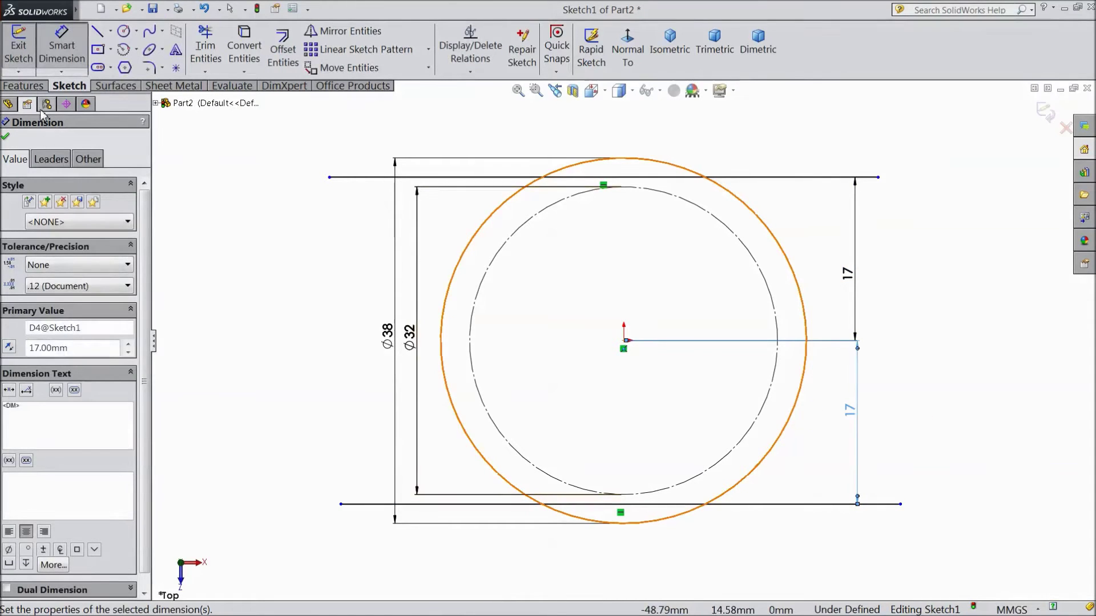
left_click(6, 139)
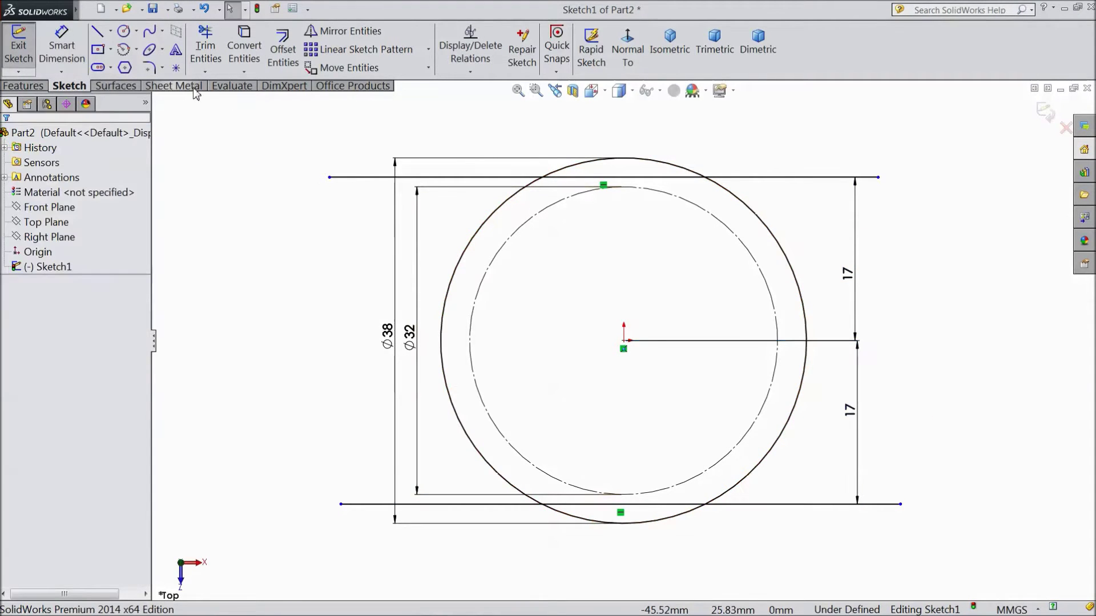
- Trim the line ends and the Ø38 arcs beyond the lines, leaving a circle with flats
left_click(206, 47)
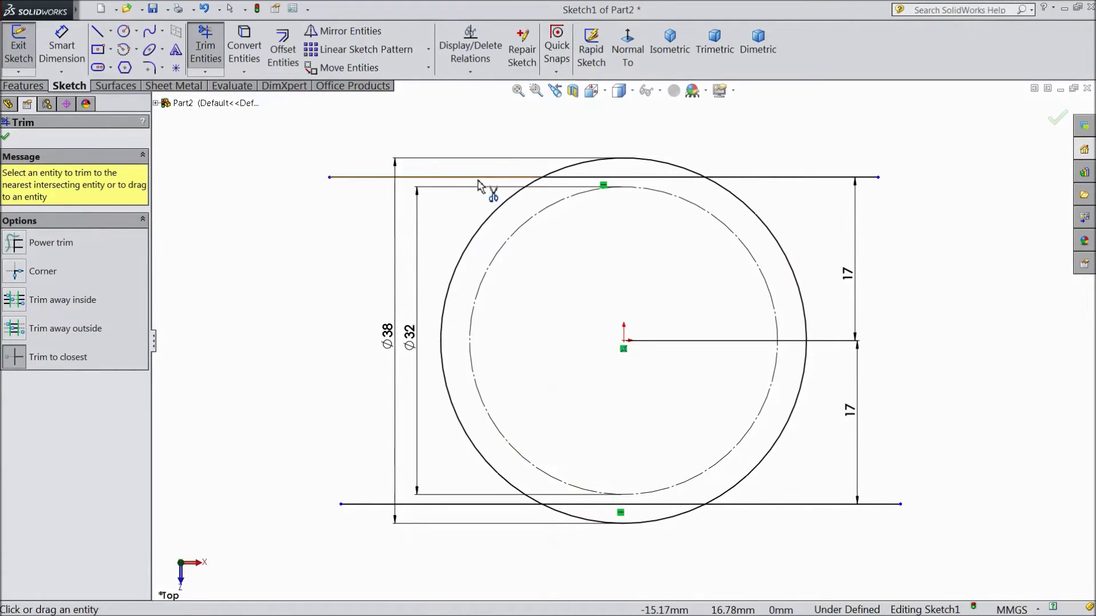
left_click_drag(478, 182, 582, 175)
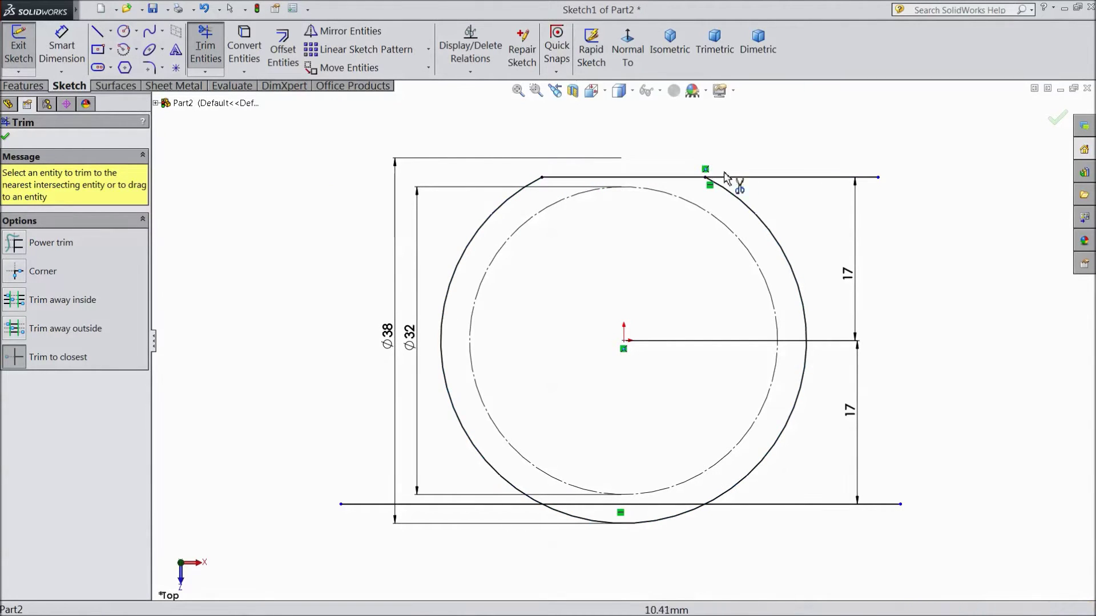
left_click(743, 181)
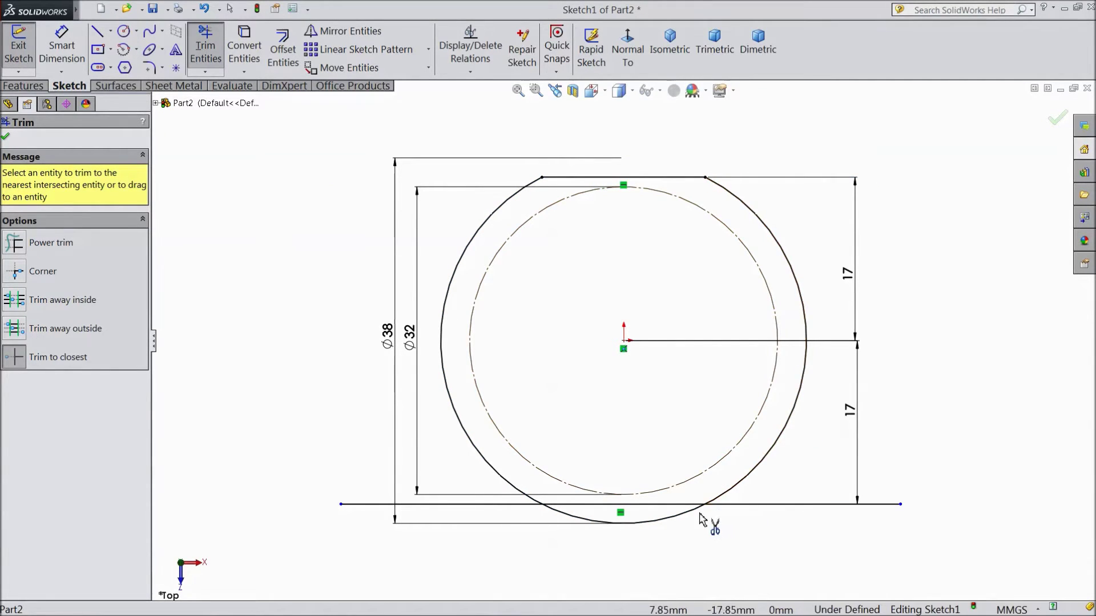
left_click_drag(697, 502, 503, 540)
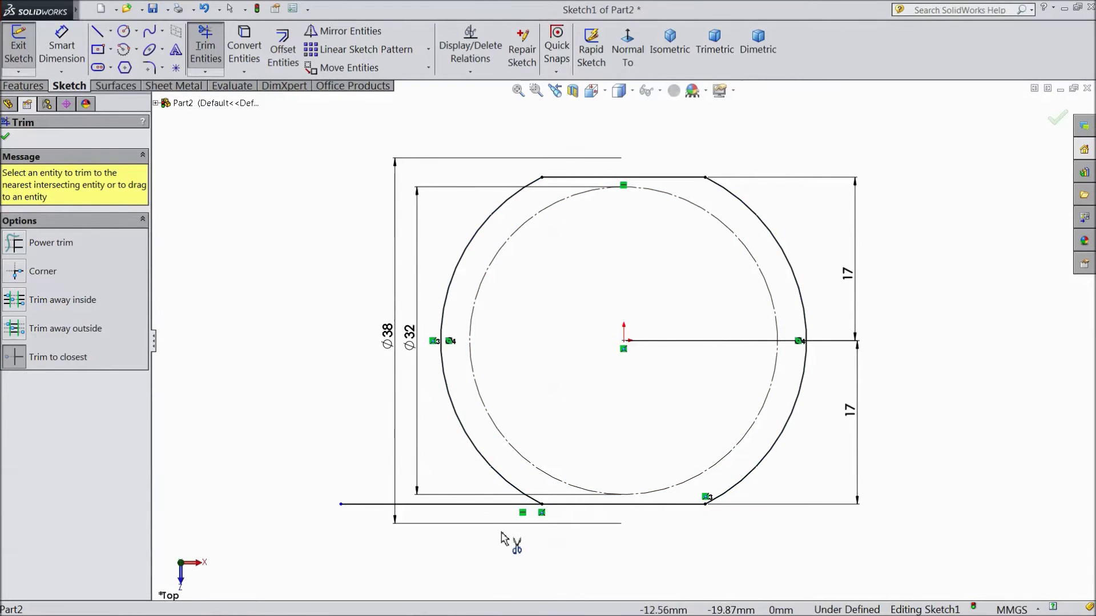
left_click(480, 506)
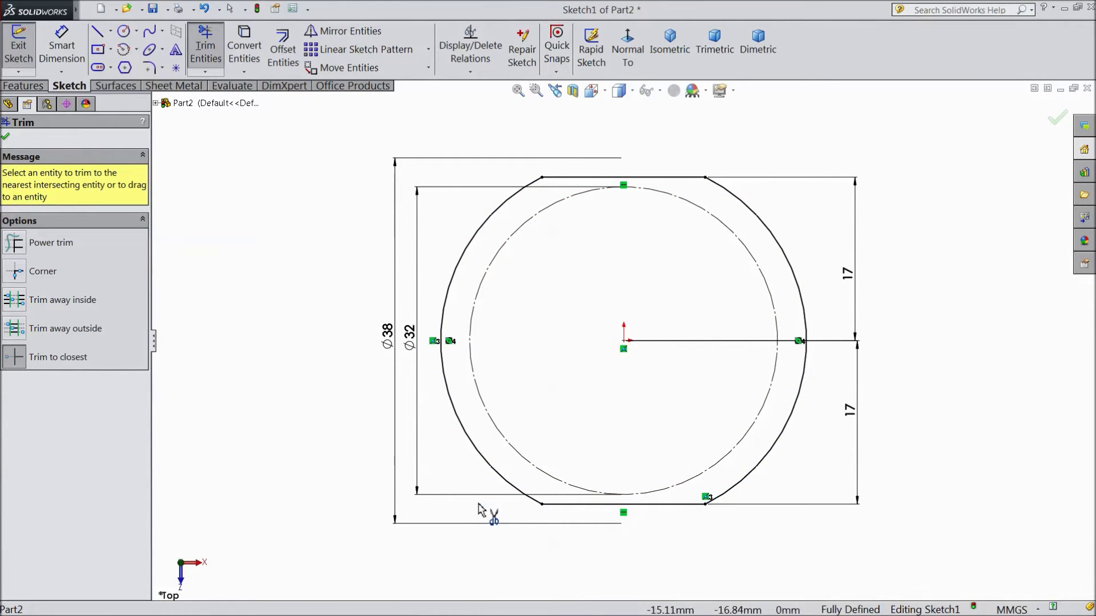
left_click(6, 139)
- Draw a small circle on the left of the Ø32 construction circle and dimension it Ø3.1 mm
left_click(124, 31)
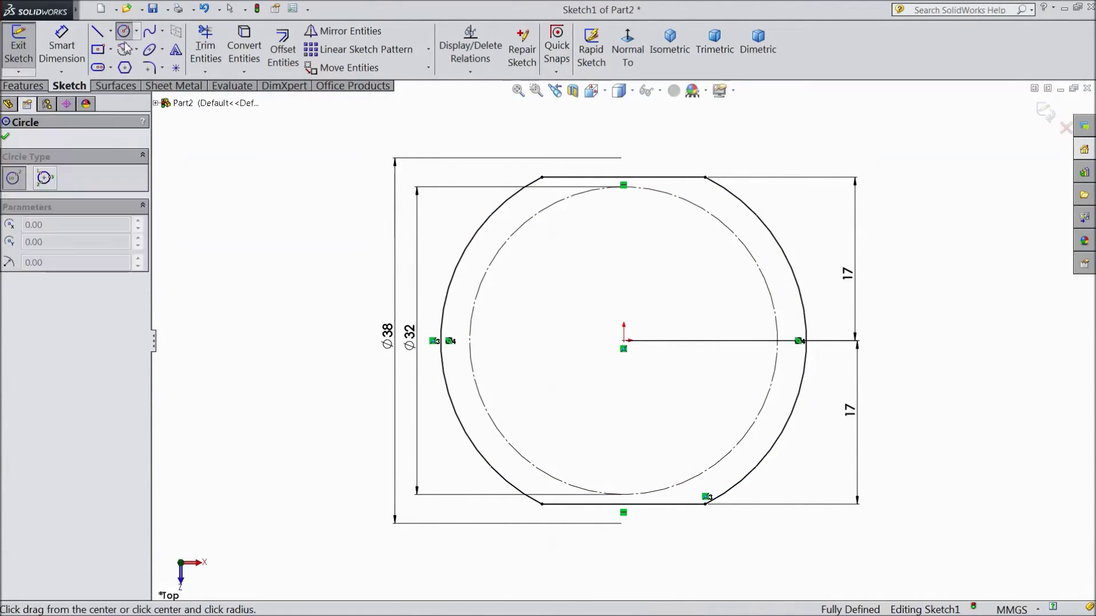
left_click(469, 341)
left_click(477, 352)
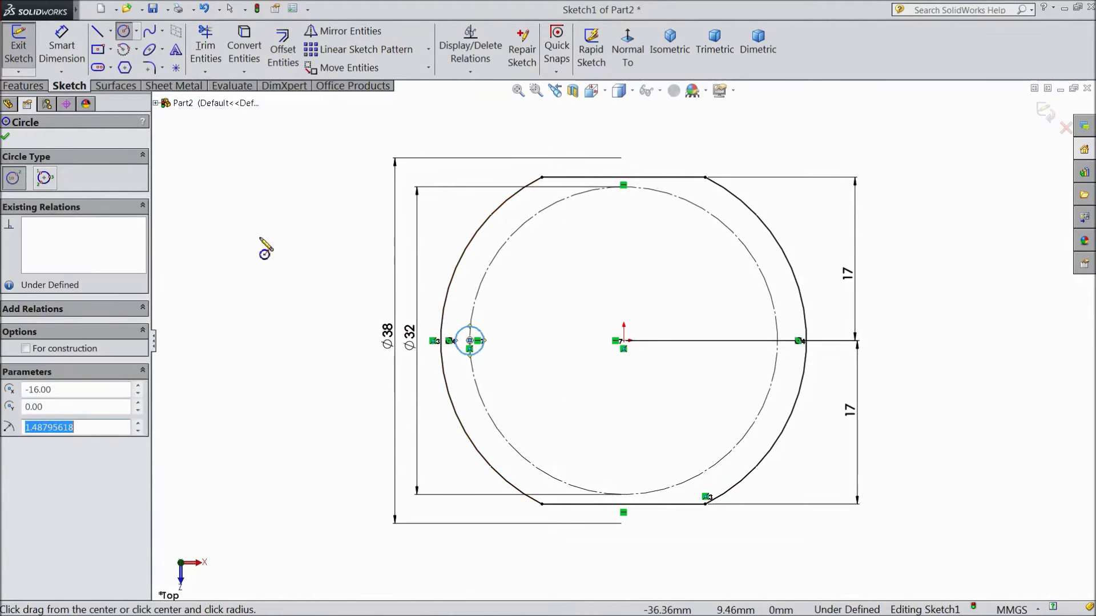
left_click(60, 62)
left_click(484, 353)
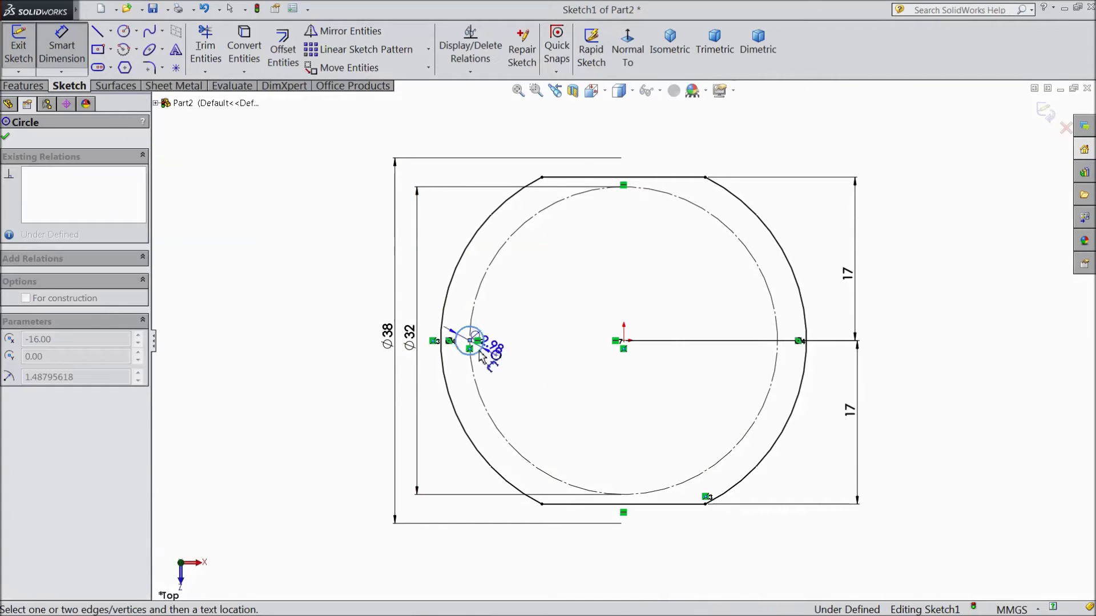
left_click(365, 365)
type("3.1")
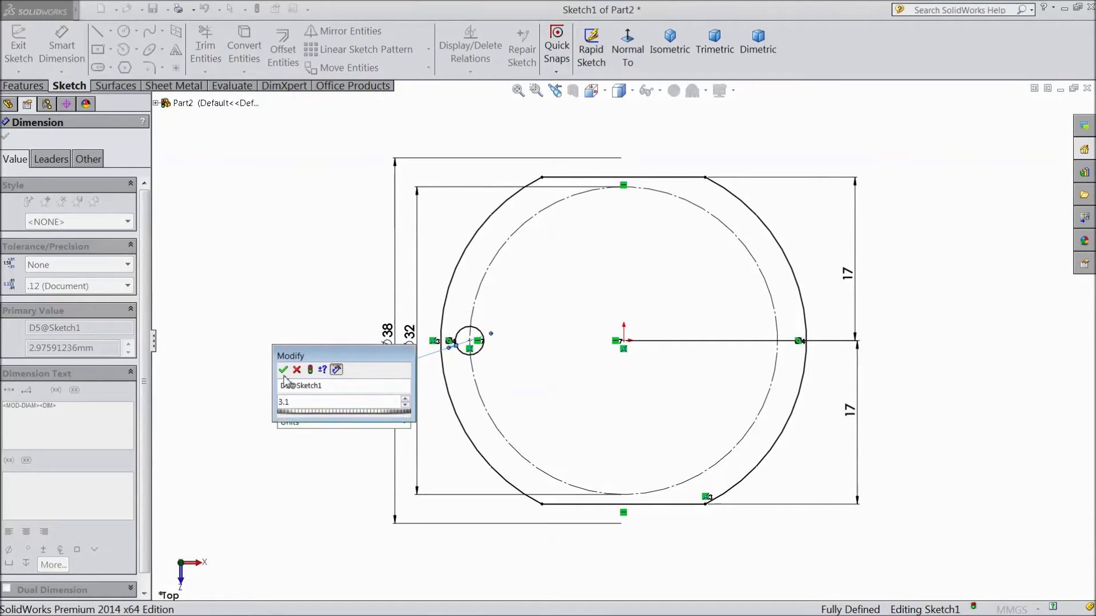
key("Return")
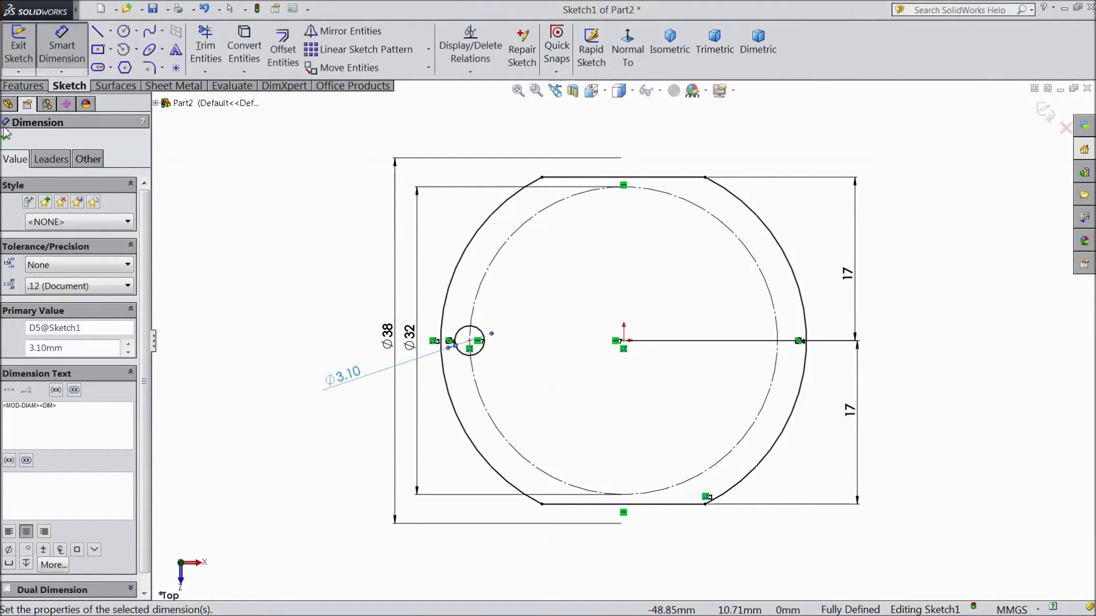
left_click(6, 138)
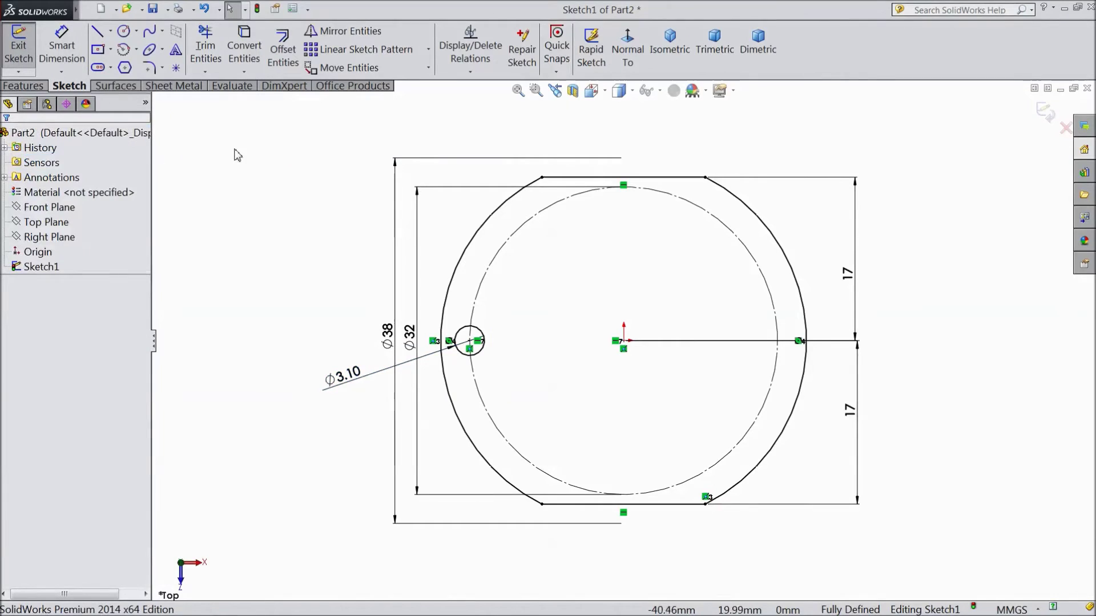
- Circular-pattern the Ø3.1 circle into 6 instances around the origin
left_click(429, 50)
left_click(410, 87)
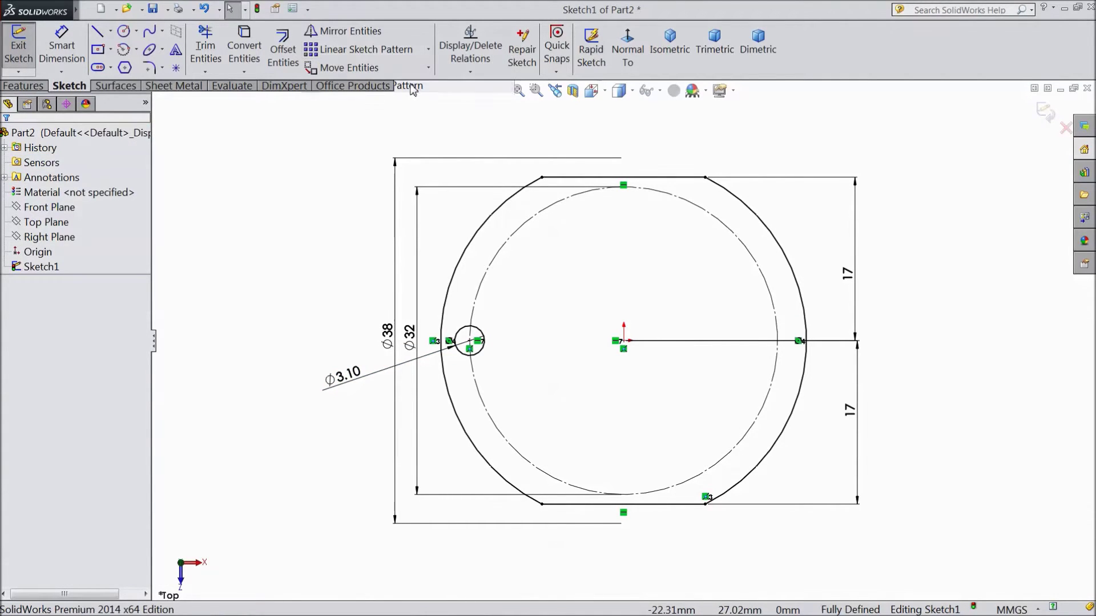
left_click(485, 350)
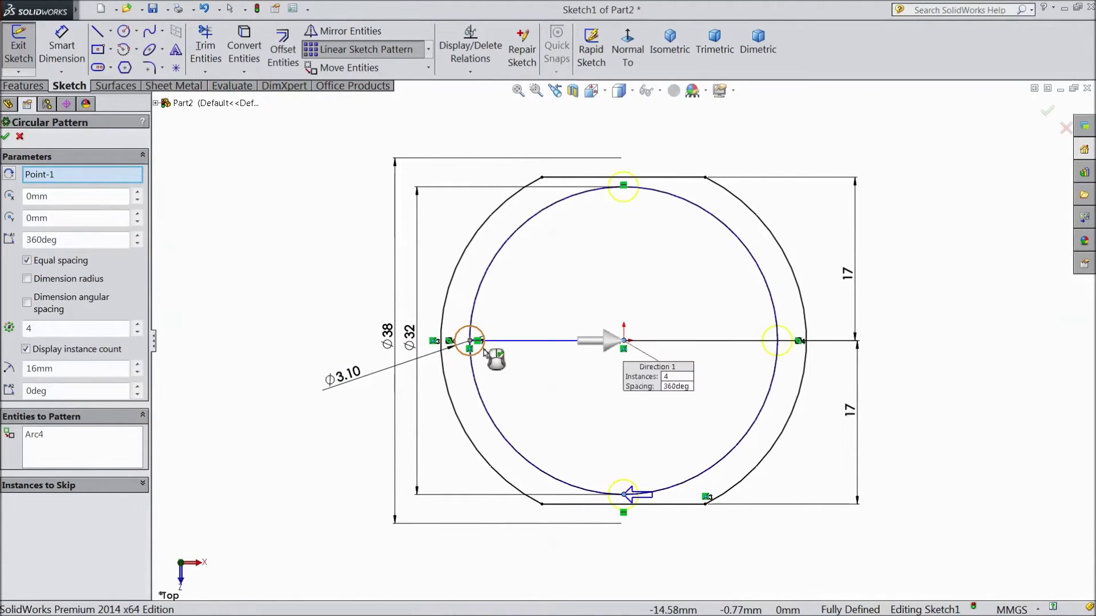
left_click(137, 326)
left_click(137, 326)
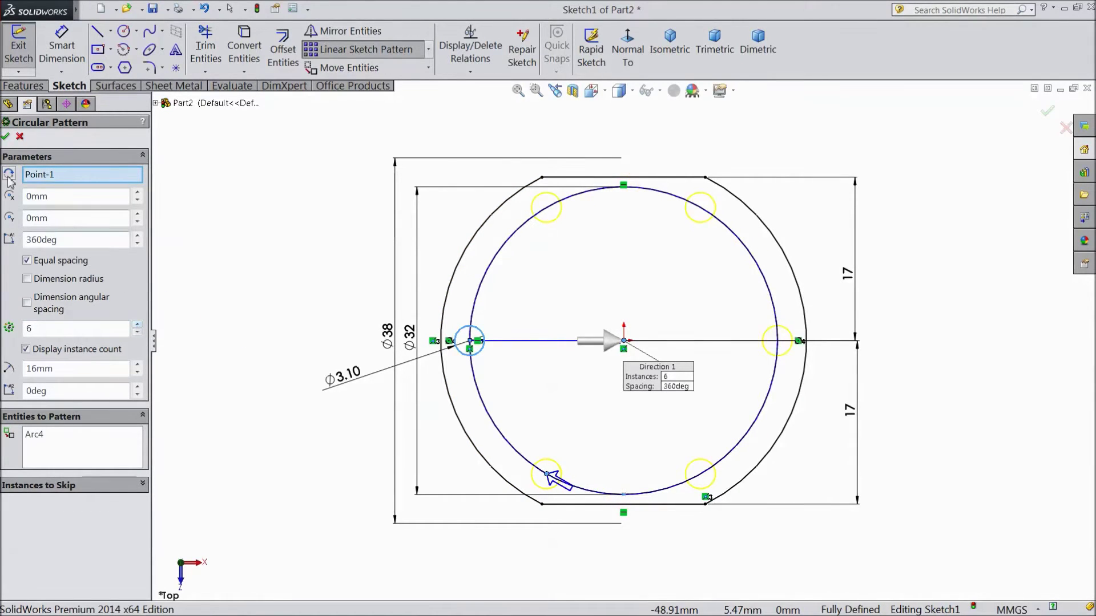
left_click(5, 138)
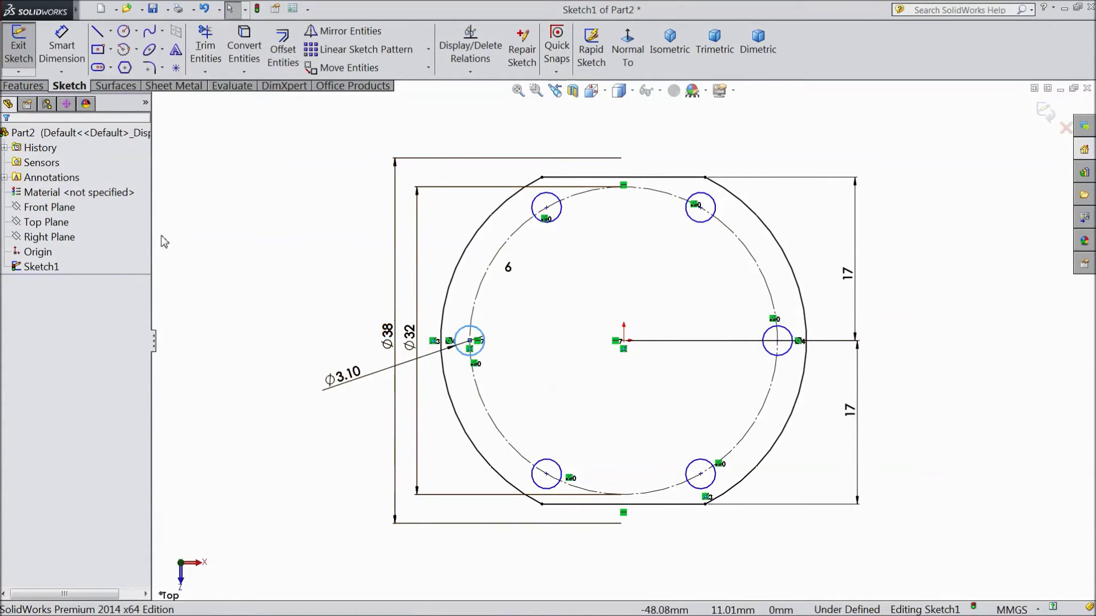
- Extrude Sketch1 as a blind boss 1.5 mm deep
left_click(24, 86)
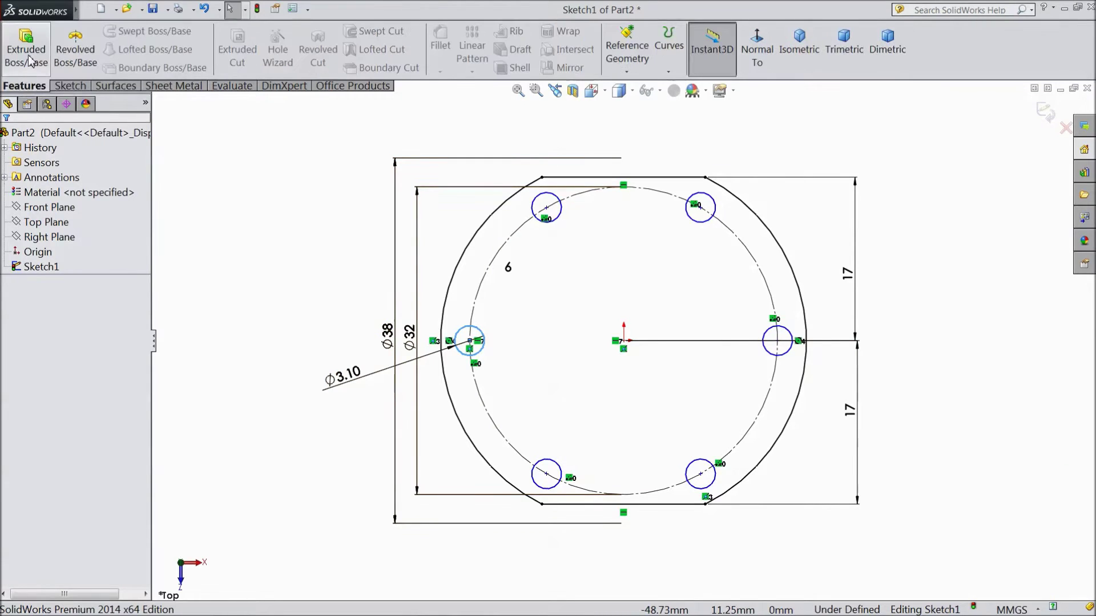
left_click(26, 51)
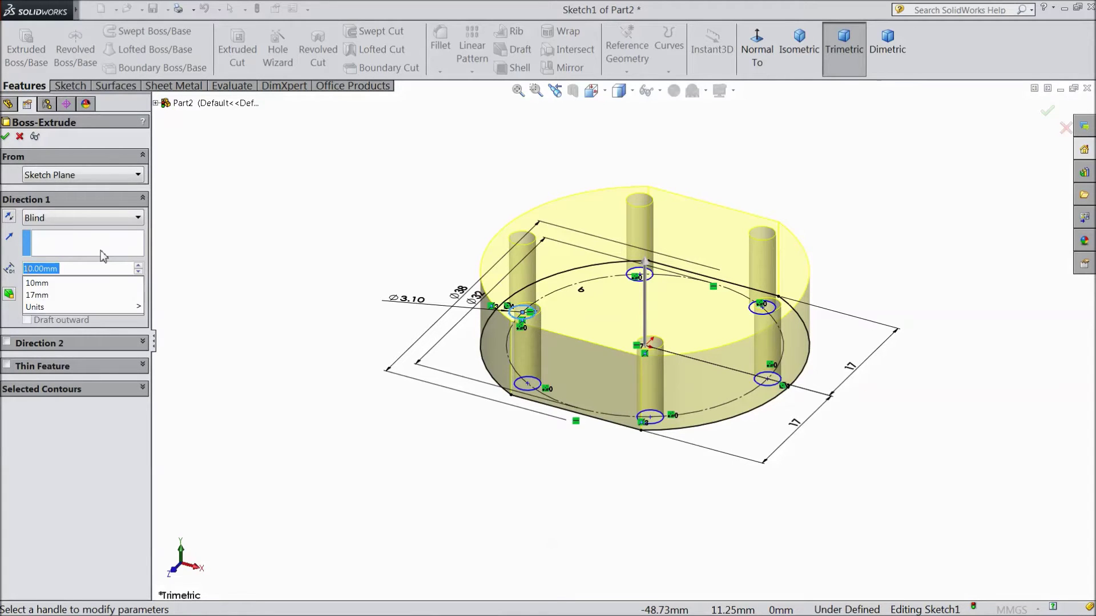
type("1.5")
key("Return")
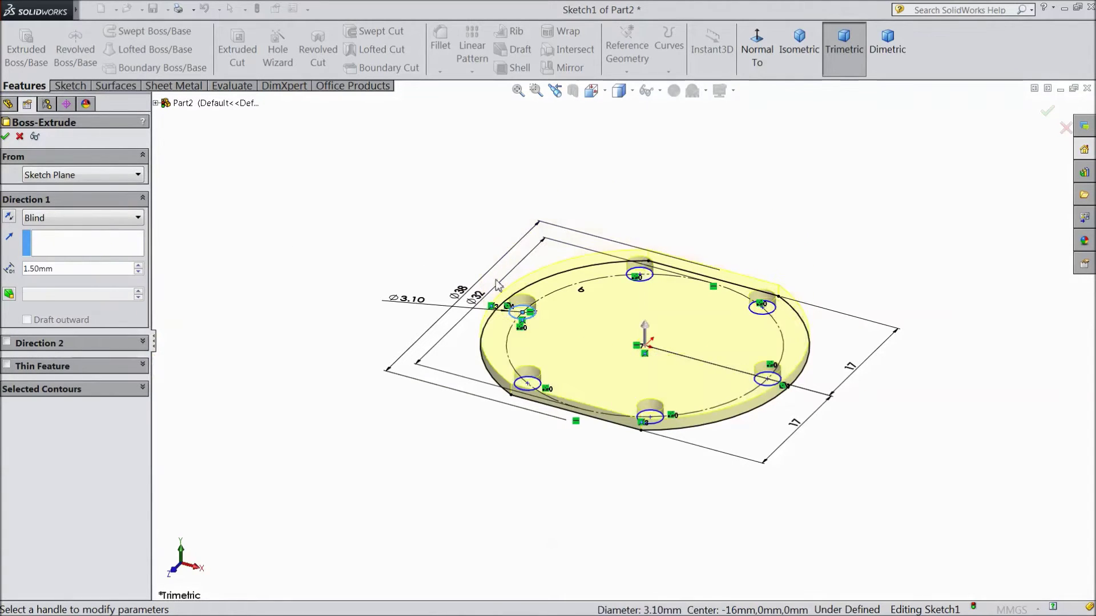
scroll(692, 349, "down", 1)
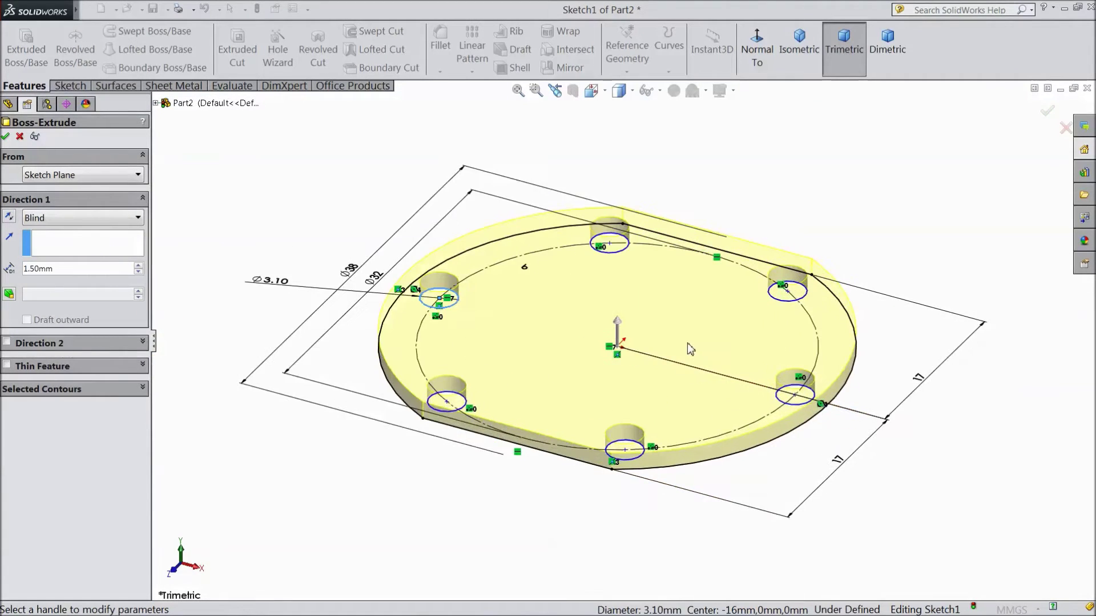
left_click(6, 137)
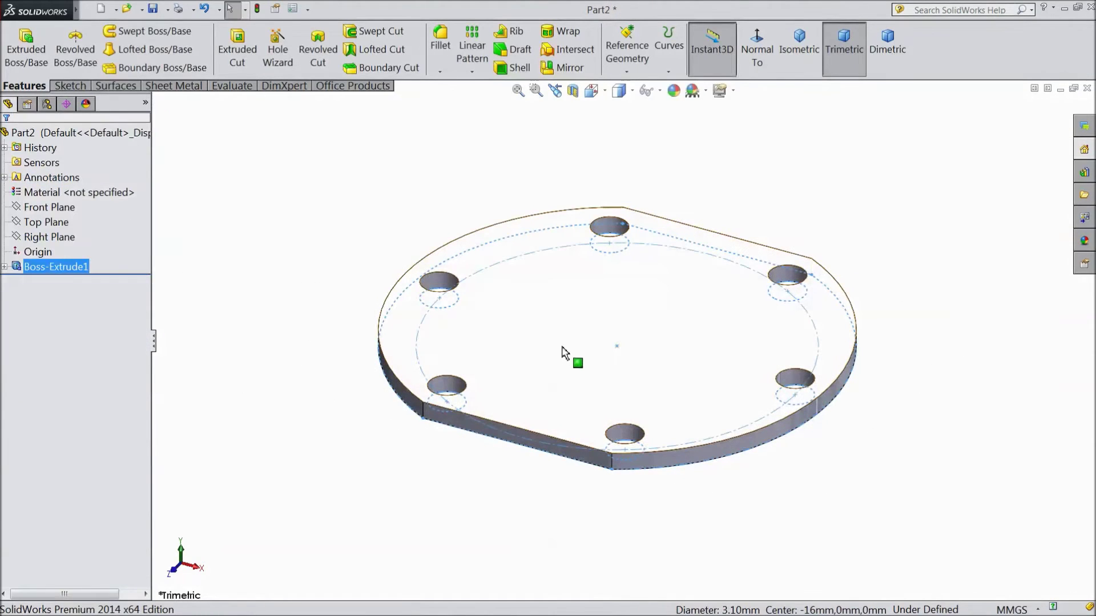
- Start a sketch on the plate's top face, view it normal, and draw a circle at the origin
left_click(565, 342)
left_click(611, 308)
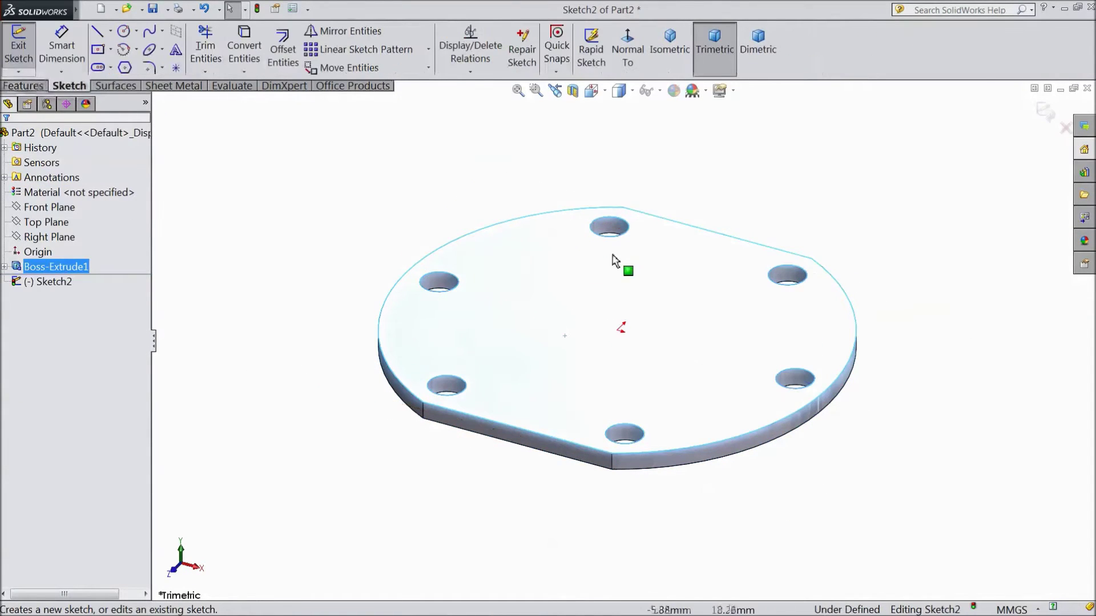
left_click(622, 73)
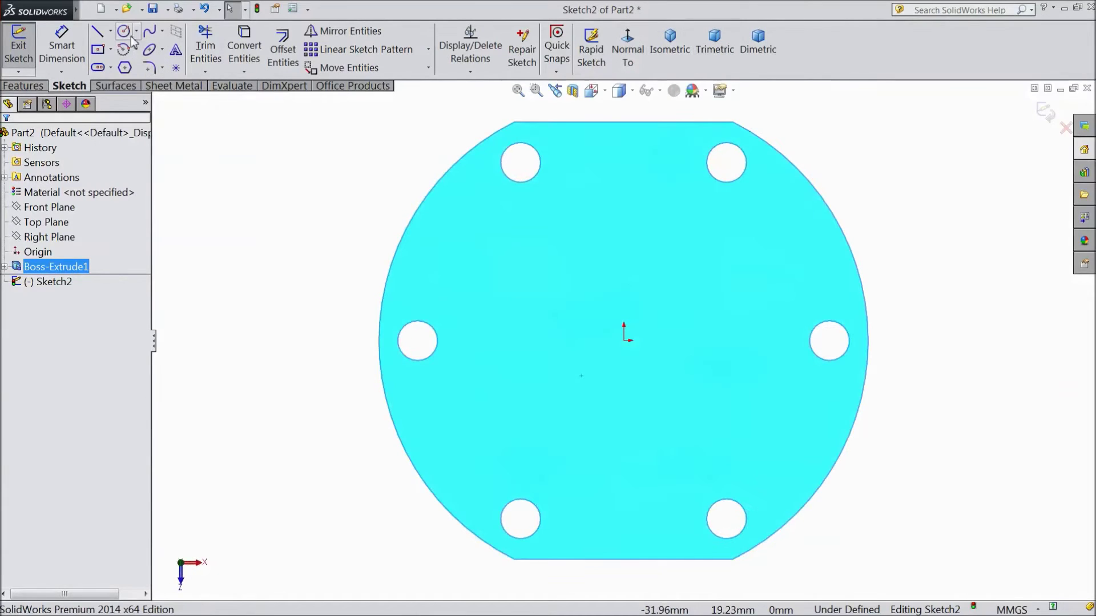
left_click(125, 32)
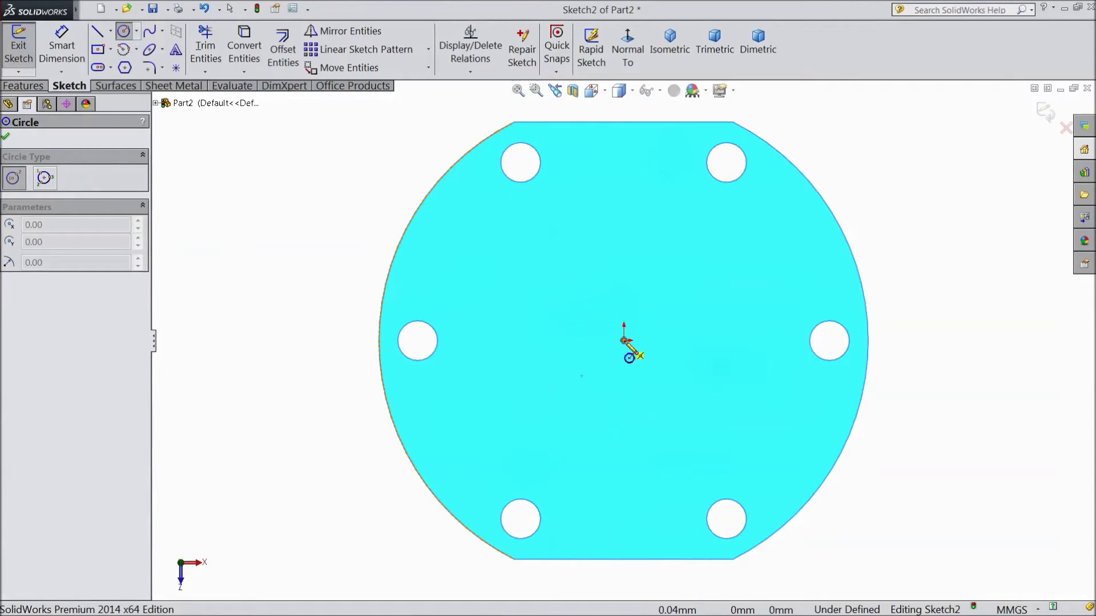
left_click(623, 341)
left_click(507, 308)
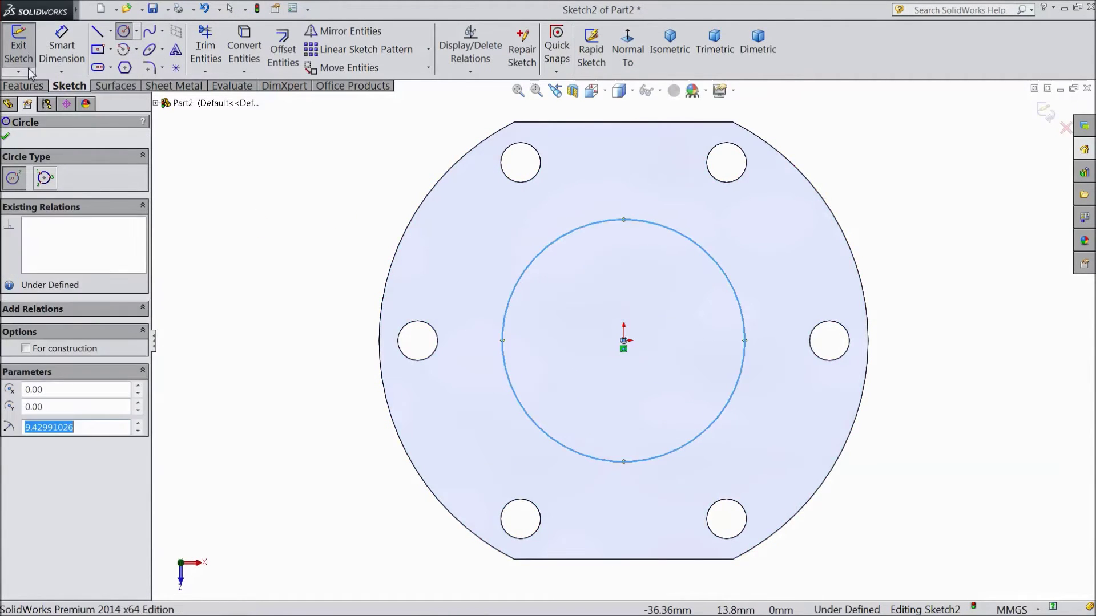
- Dimension the top-face circle to Ø21 mm
left_click(60, 45)
left_click(504, 350)
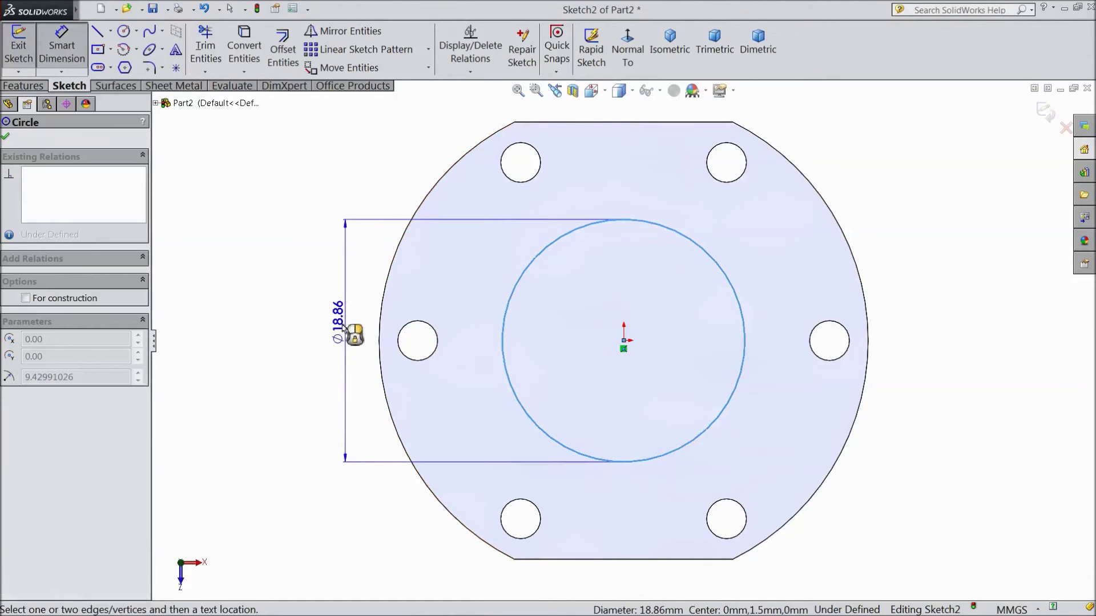
left_click(324, 328)
type("2")
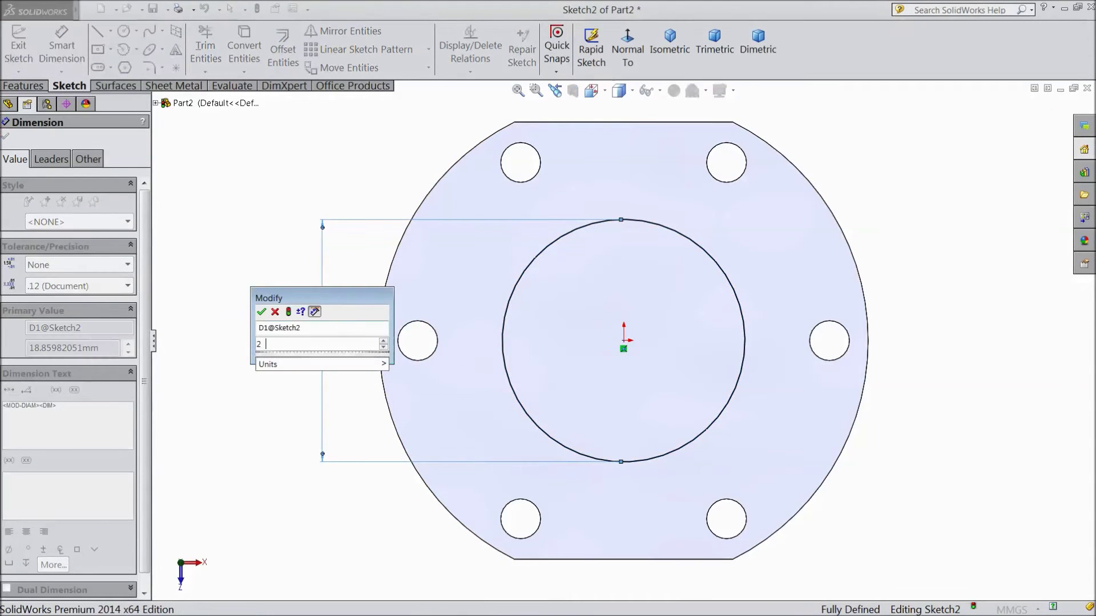
type("1")
left_click(262, 312)
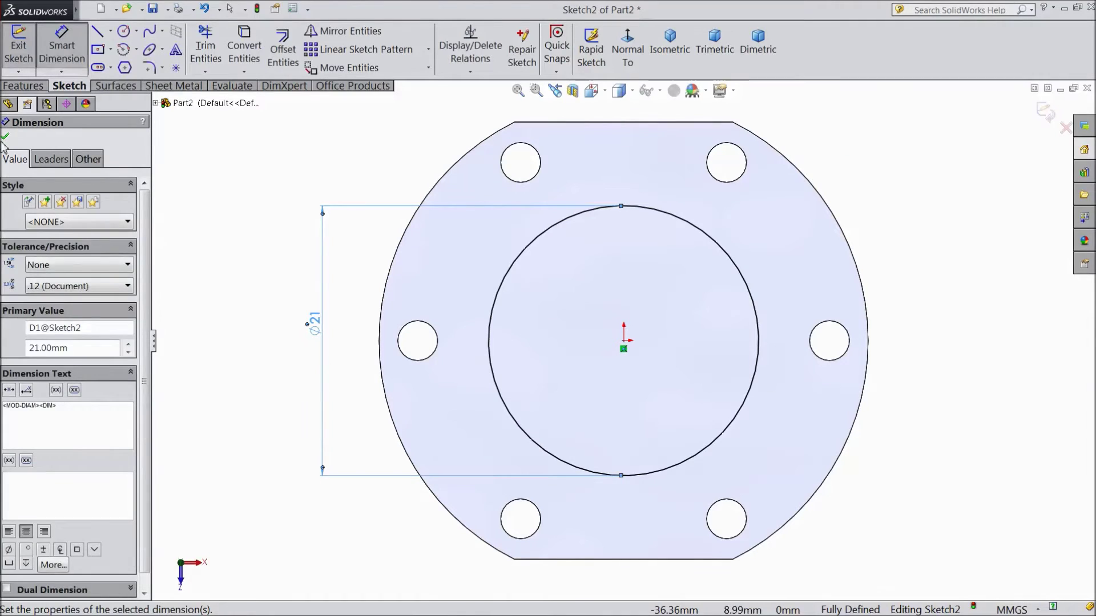
left_click(5, 137)
left_click(23, 86)
- Extrude the Ø21 circle 3 mm upward as a boss, then orbit to the underside
left_click(28, 55)
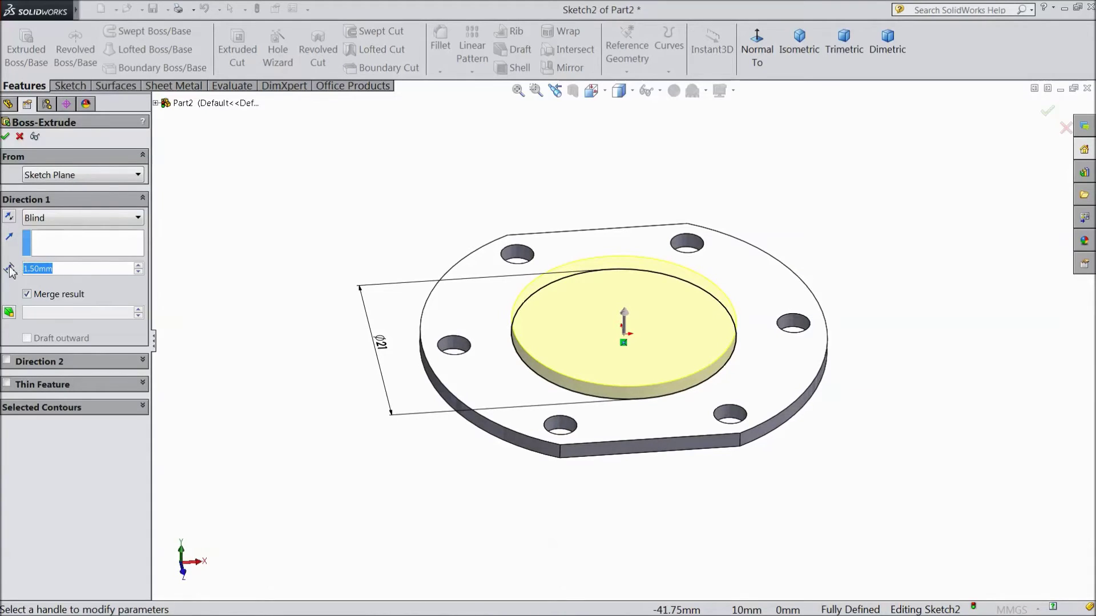
type("3")
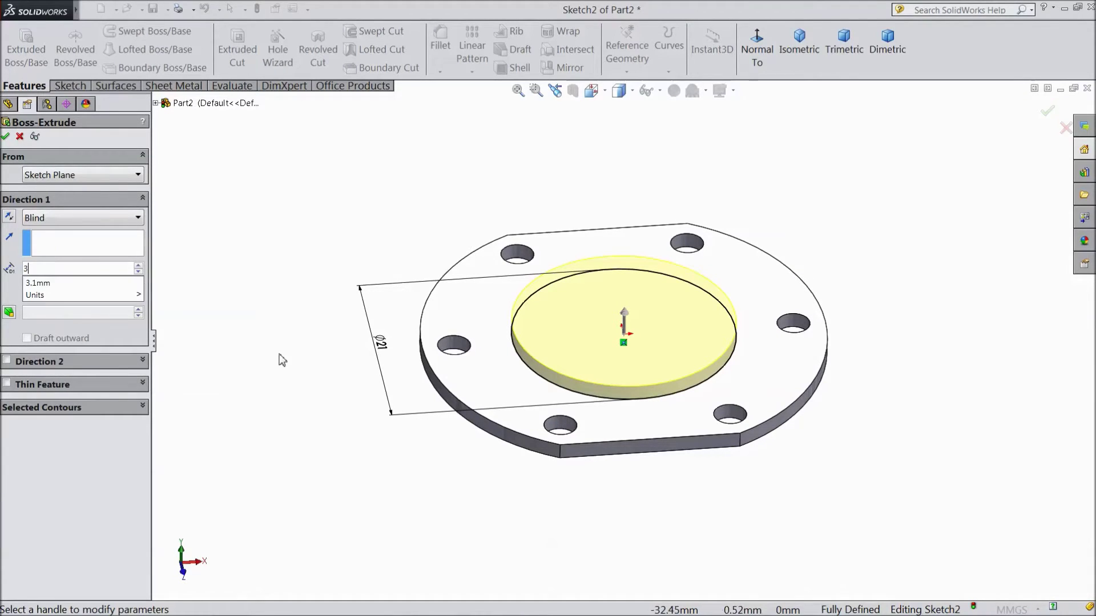
scroll(577, 343, "down", 2)
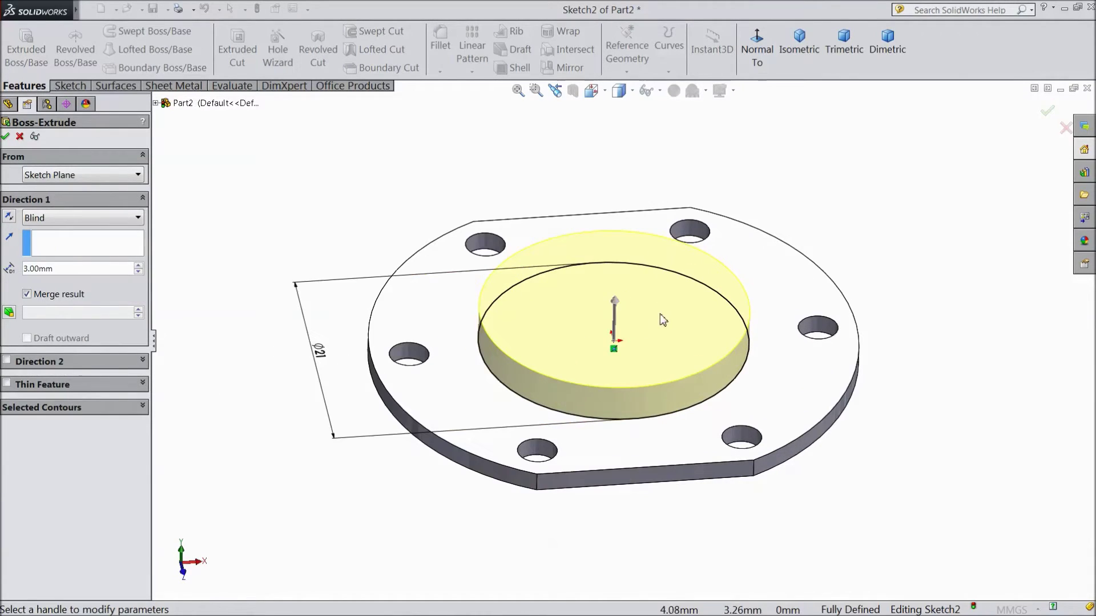
left_click(5, 137)
middle_click_drag(269, 337, 308, 292)
- Start a sketch on the plate's bottom face, view it normal, and draw a circle at the origin
left_click(435, 378)
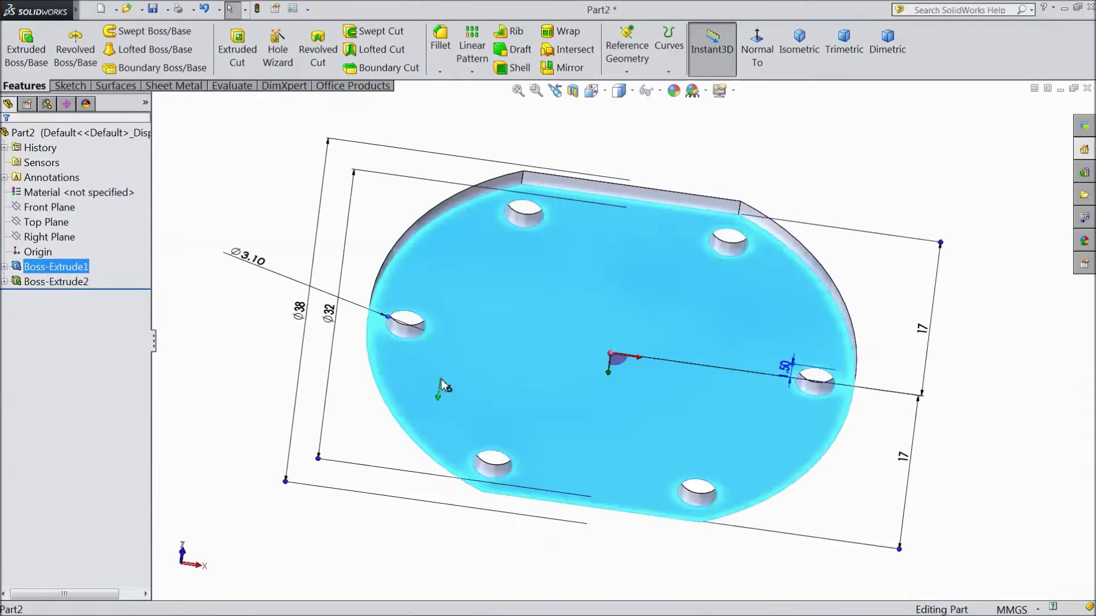
left_click(487, 341)
left_click(627, 46)
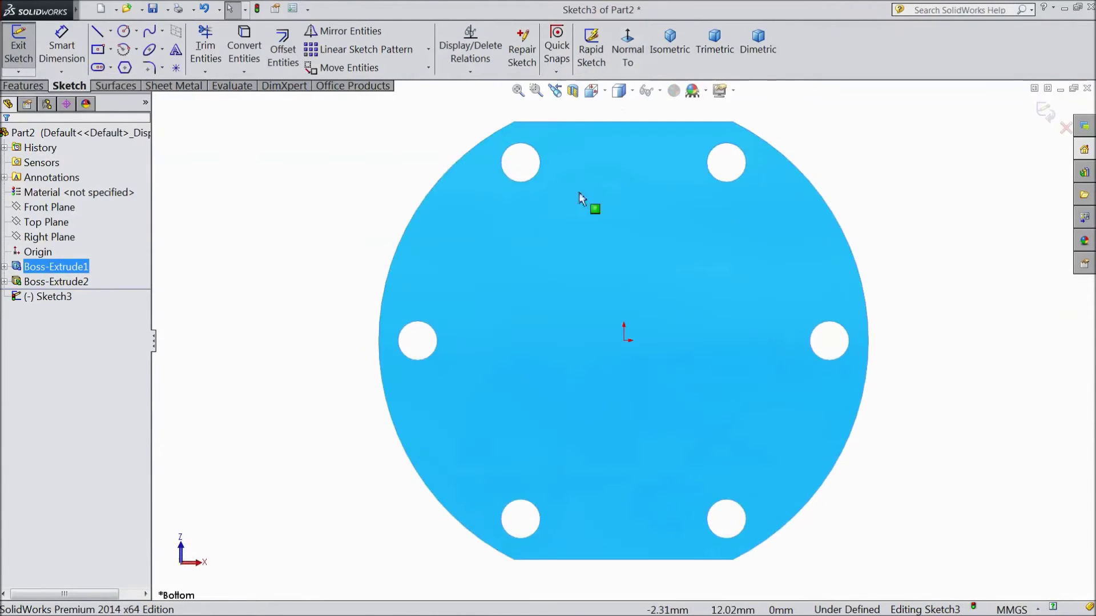
left_click(124, 32)
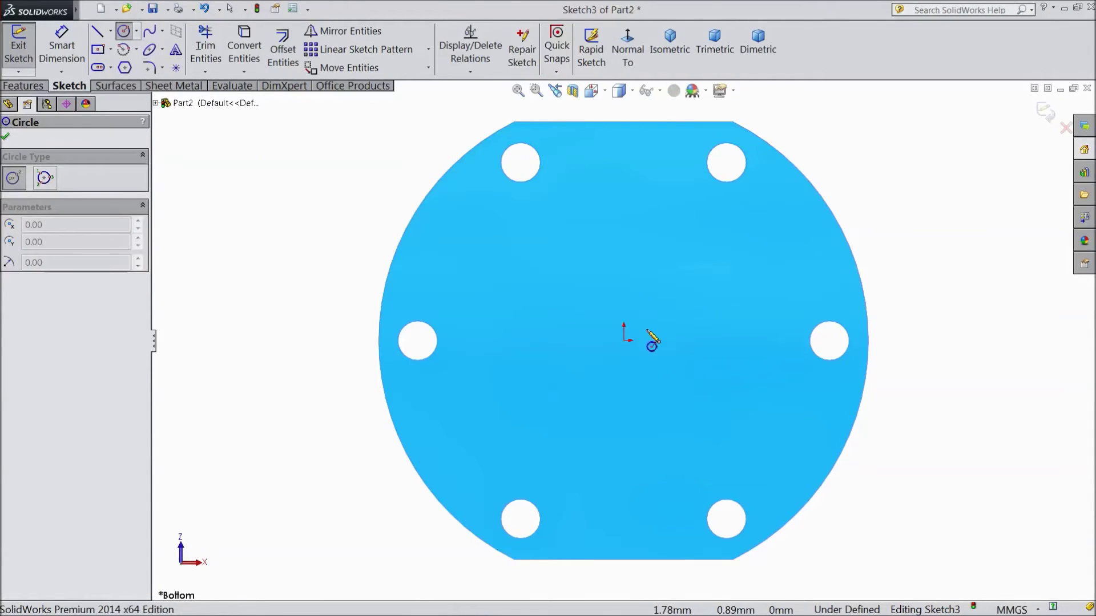
left_click(624, 341)
left_click(549, 340)
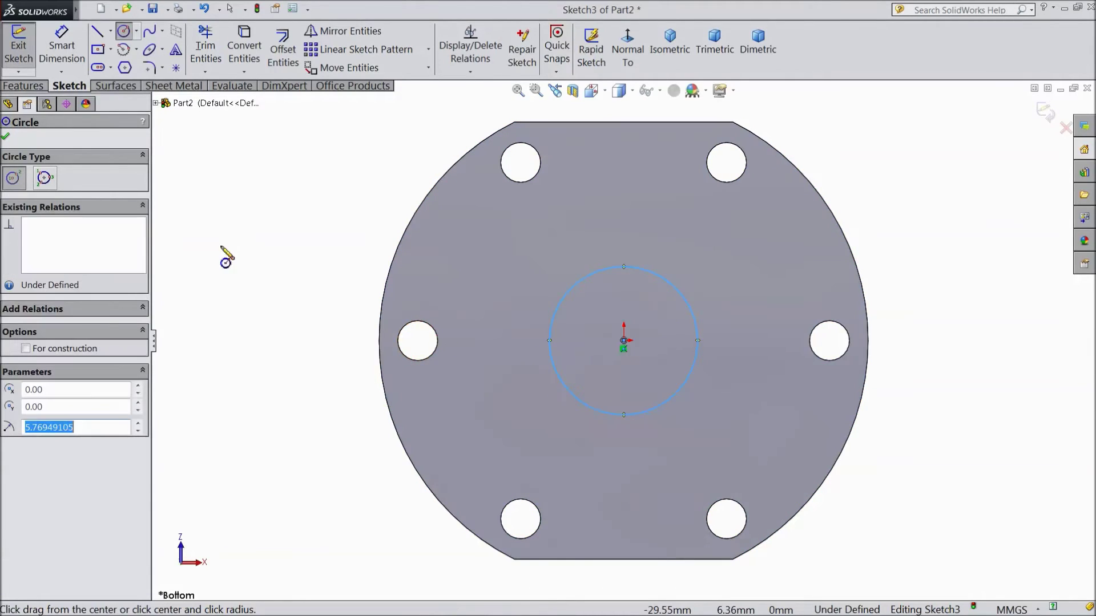
- Dimension the bottom-face circle to Ø10 mm
left_click(62, 64)
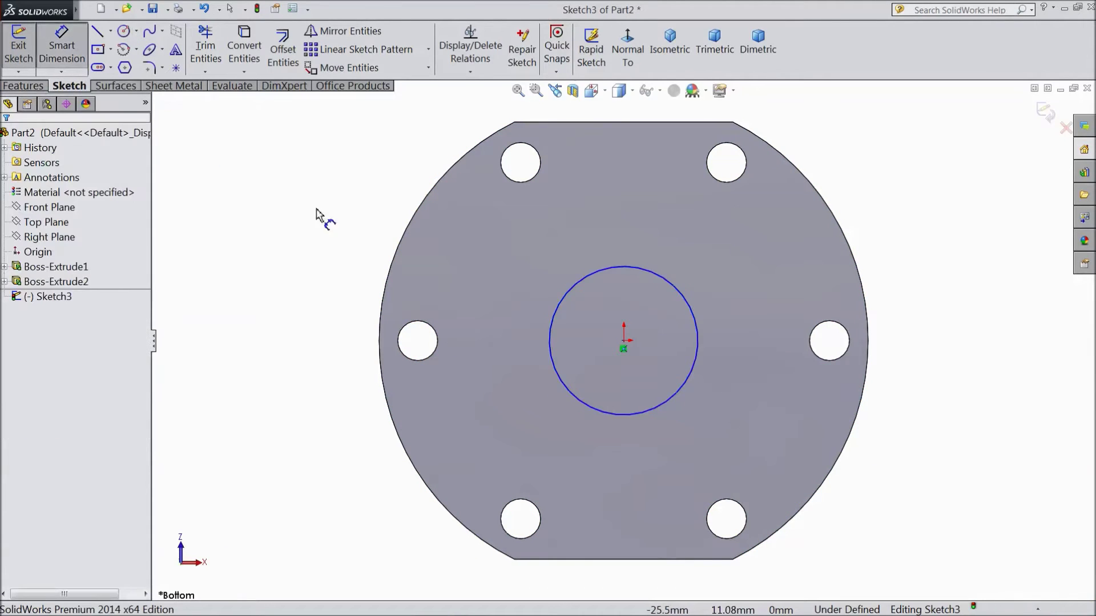
left_click(552, 343)
left_click(292, 343)
type("10")
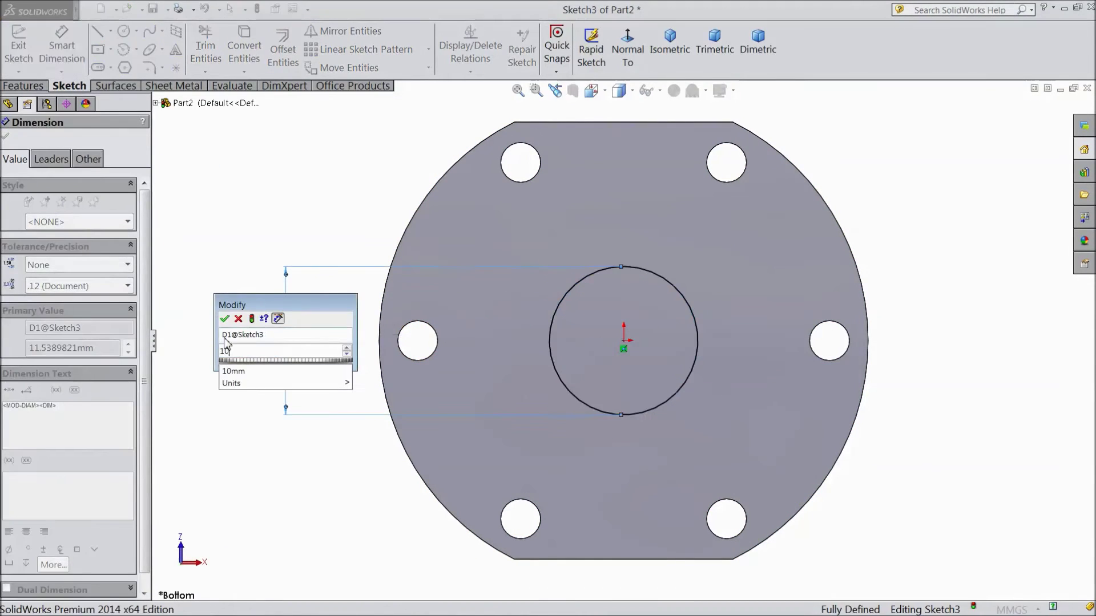
left_click(224, 320)
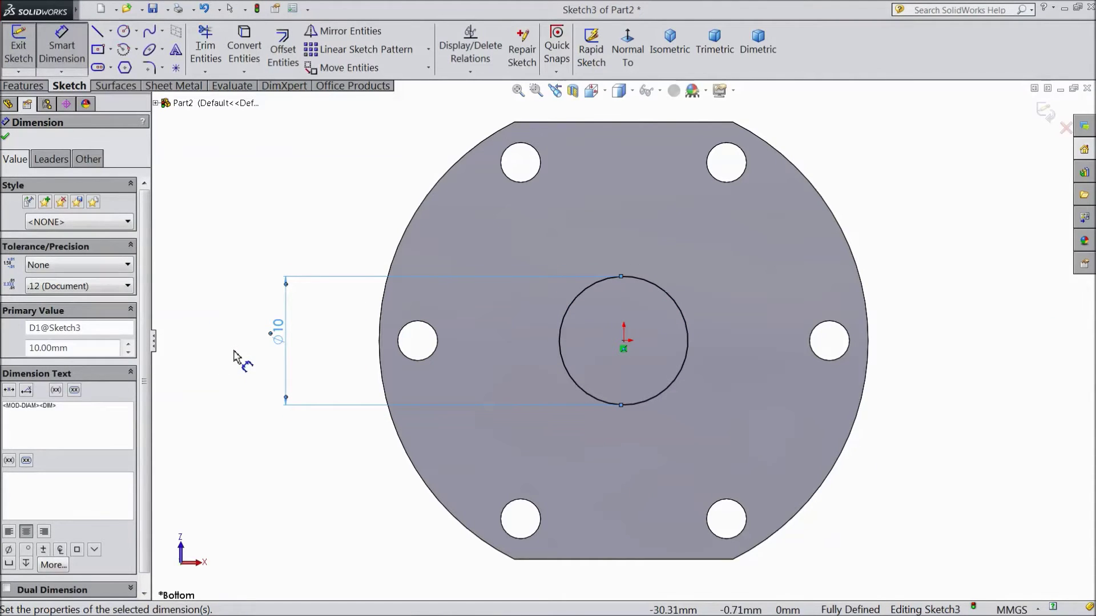
- Extrude the Ø10 mm circle 5 mm into a hub (Boss-Extrude3) on the plate's underside
left_click(23, 85)
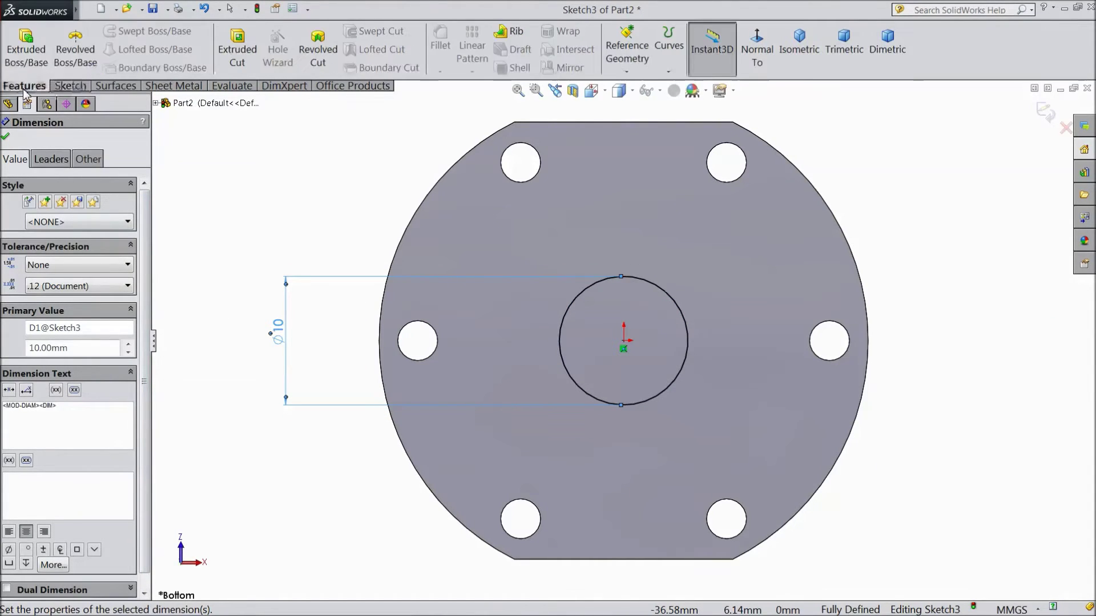
left_click(25, 51)
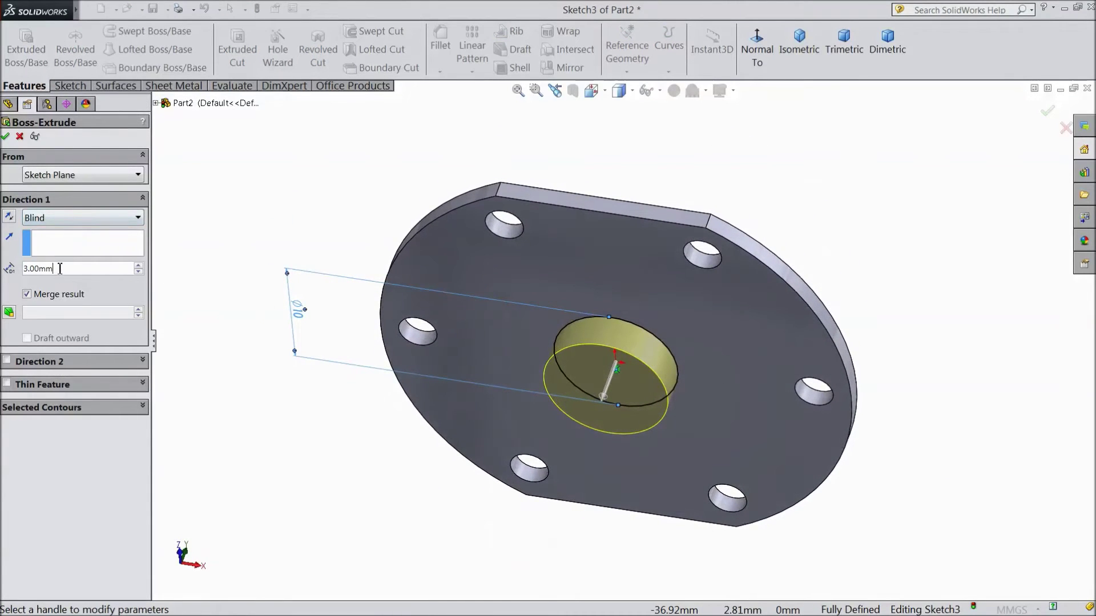
type("5")
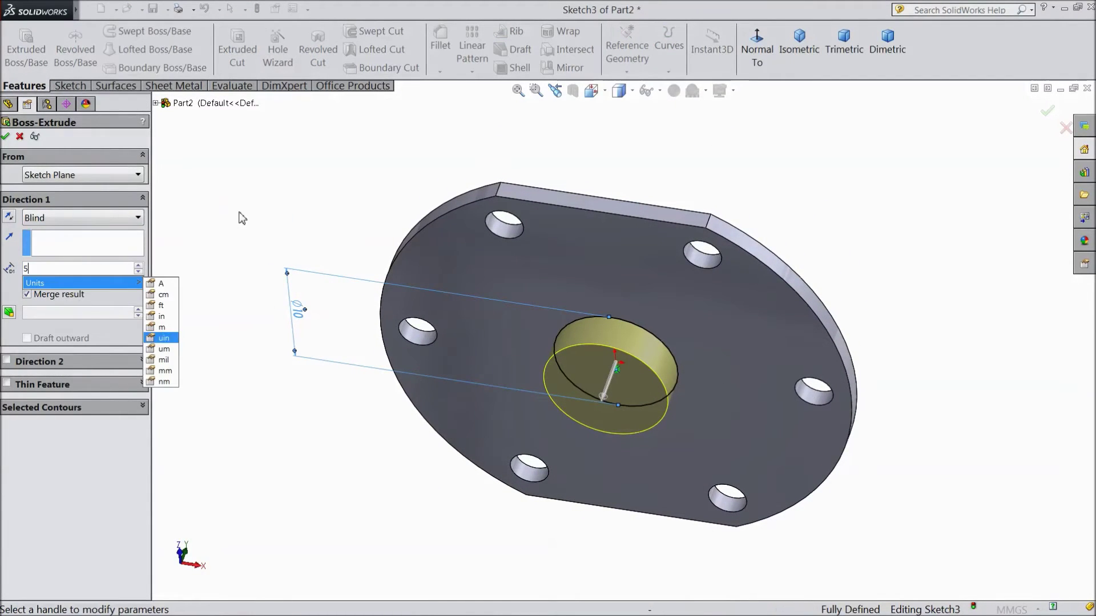
key("Return")
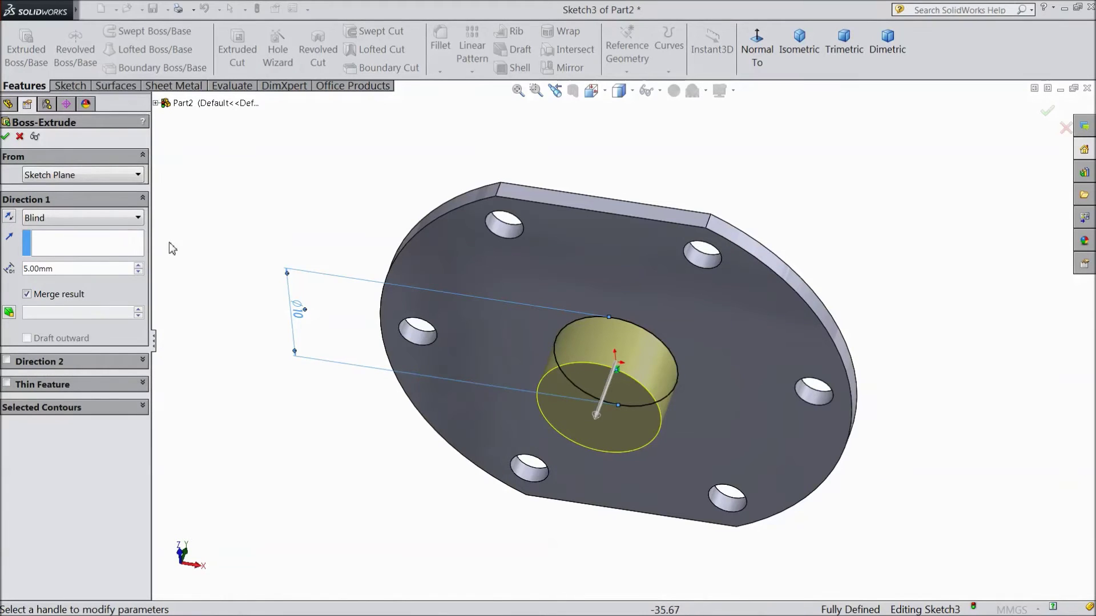
left_click(6, 138)
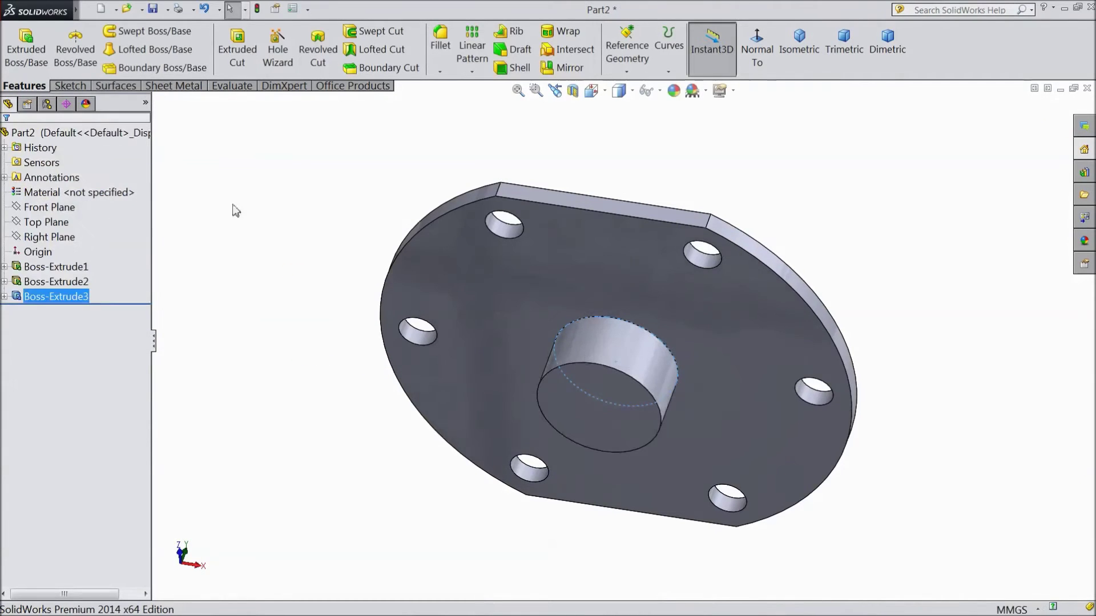
middle_click_drag(271, 168, 288, 411)
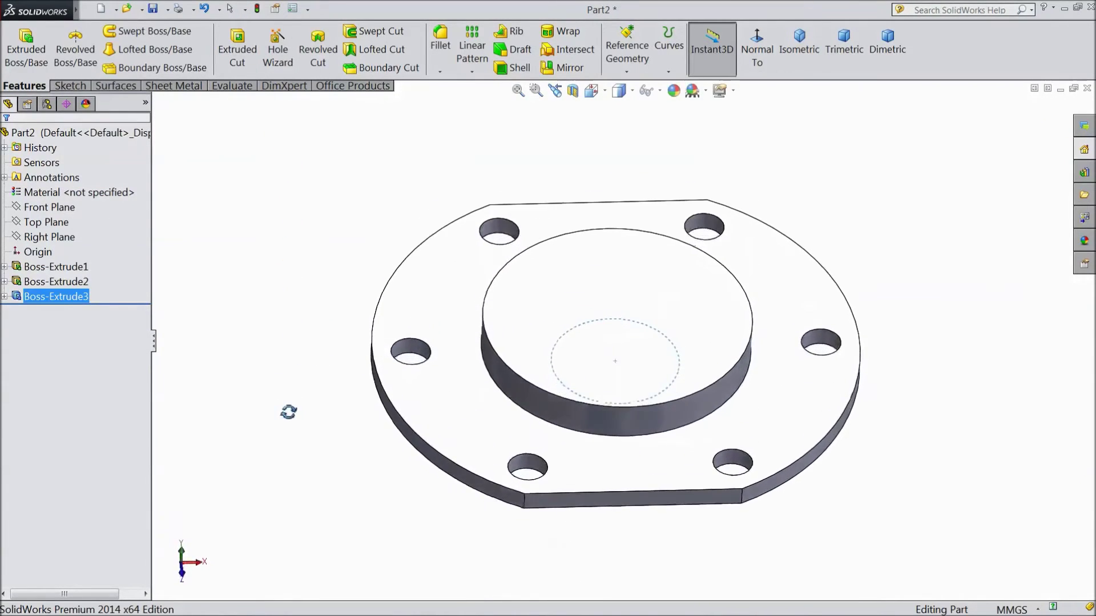
- Start a sketch on the boss's top face and draw a circle centred on the origin
left_click(557, 300)
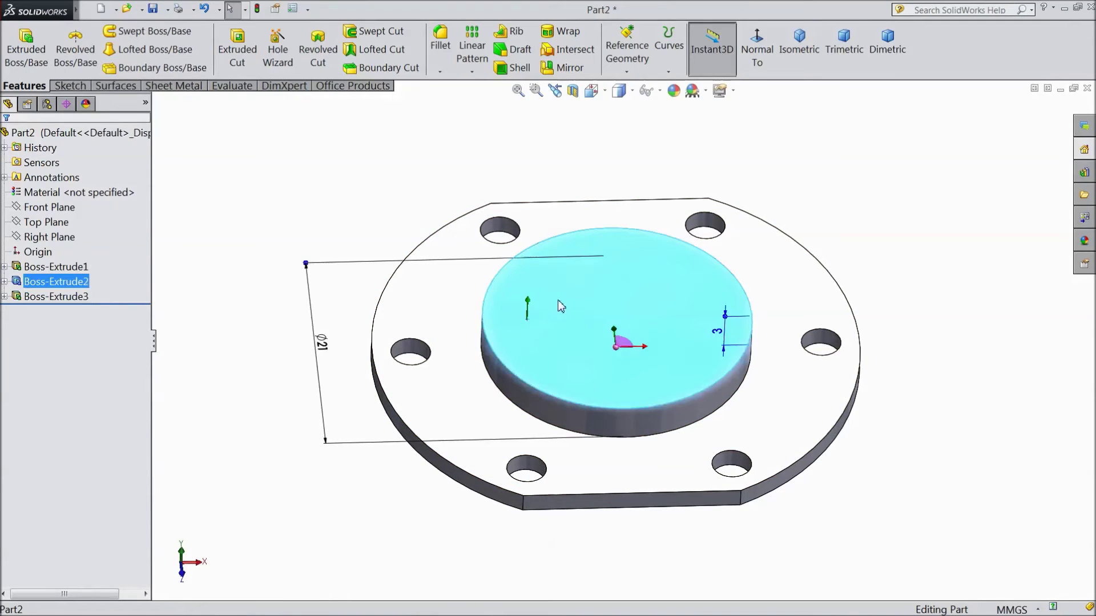
left_click(572, 289)
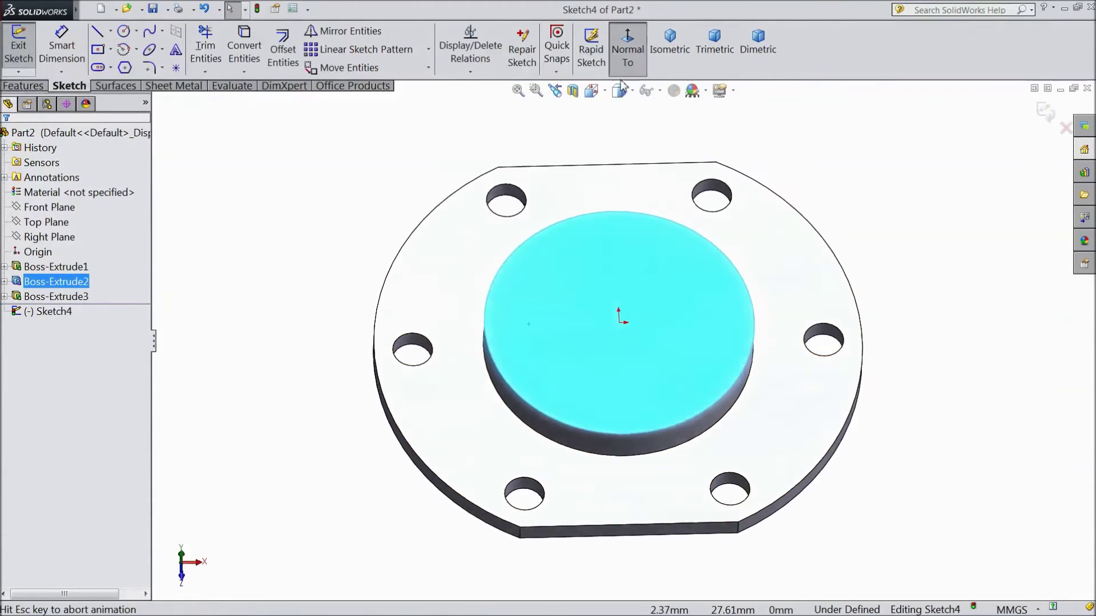
left_click(125, 31)
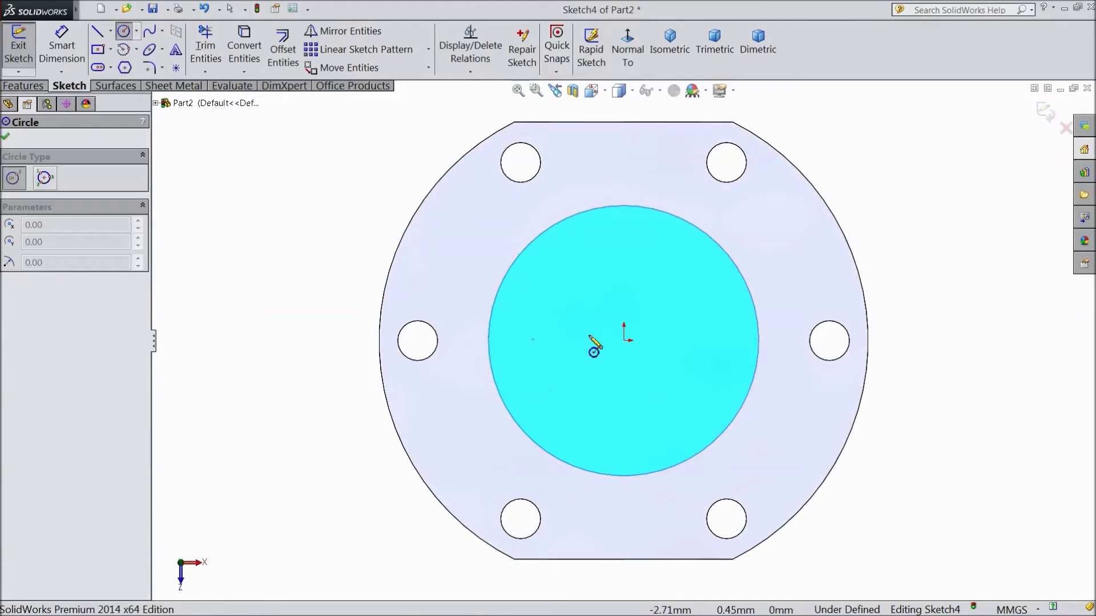
left_click(624, 339)
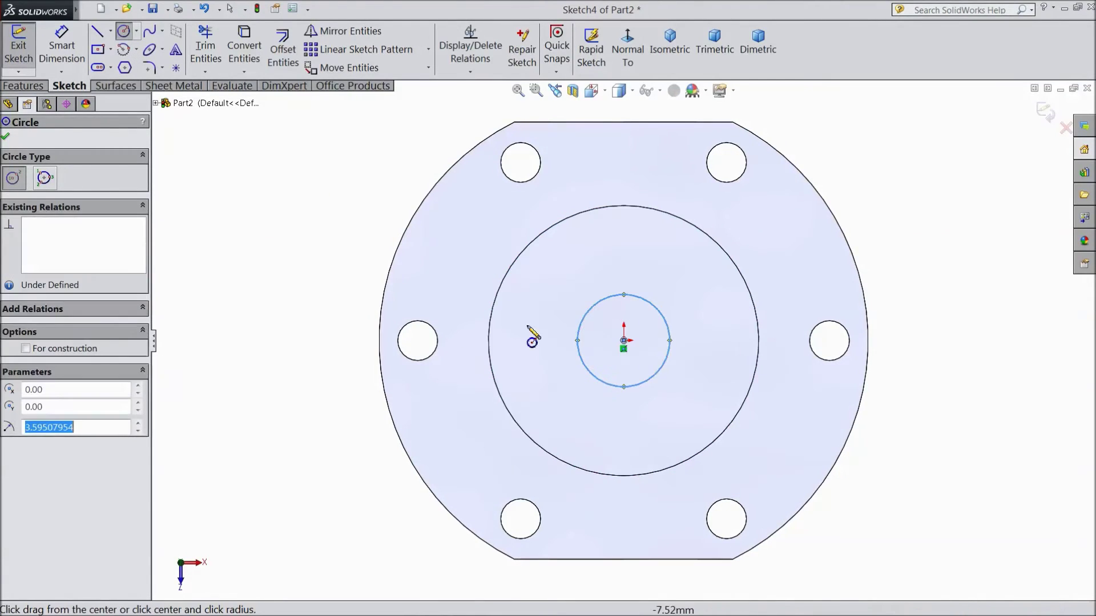
- Dimension the circle's diameter to 5 mm so the sketch is fully defined
left_click(48, 54)
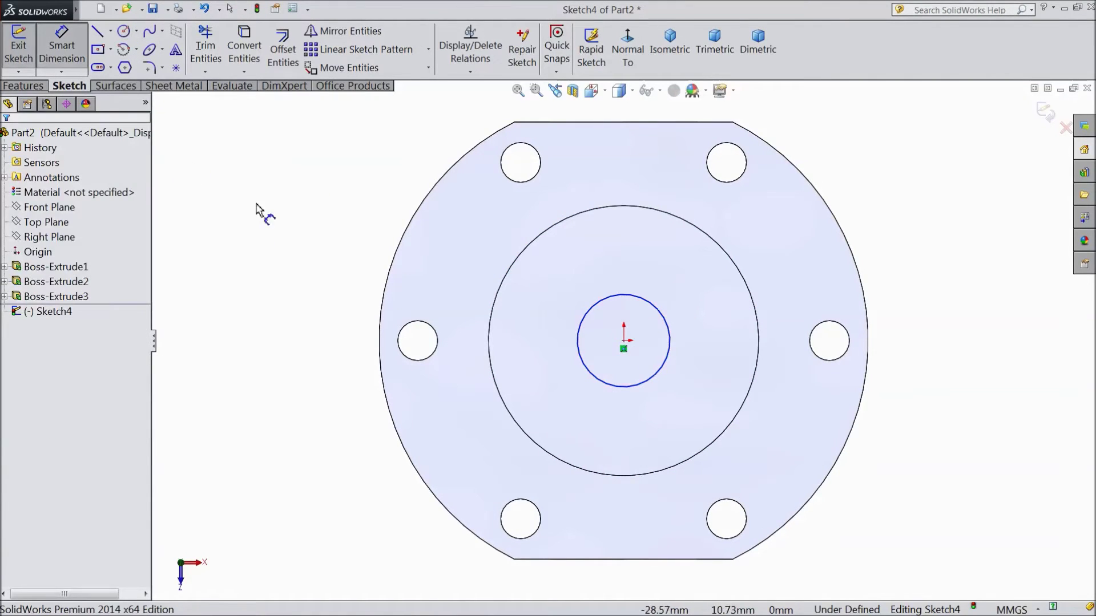
left_click(580, 361)
left_click(335, 341)
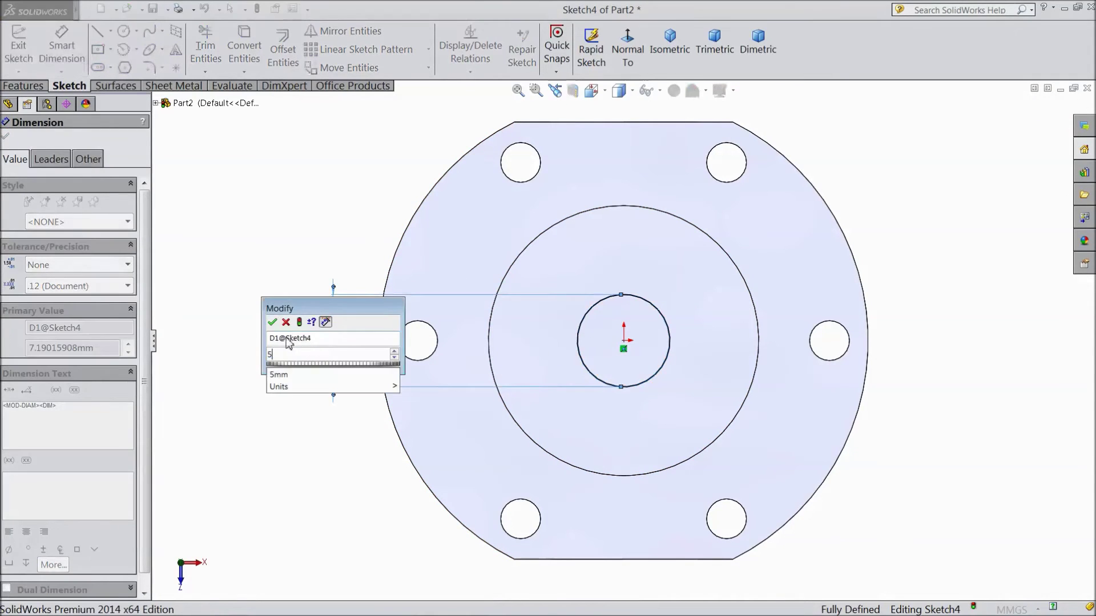
type("5")
key("Return")
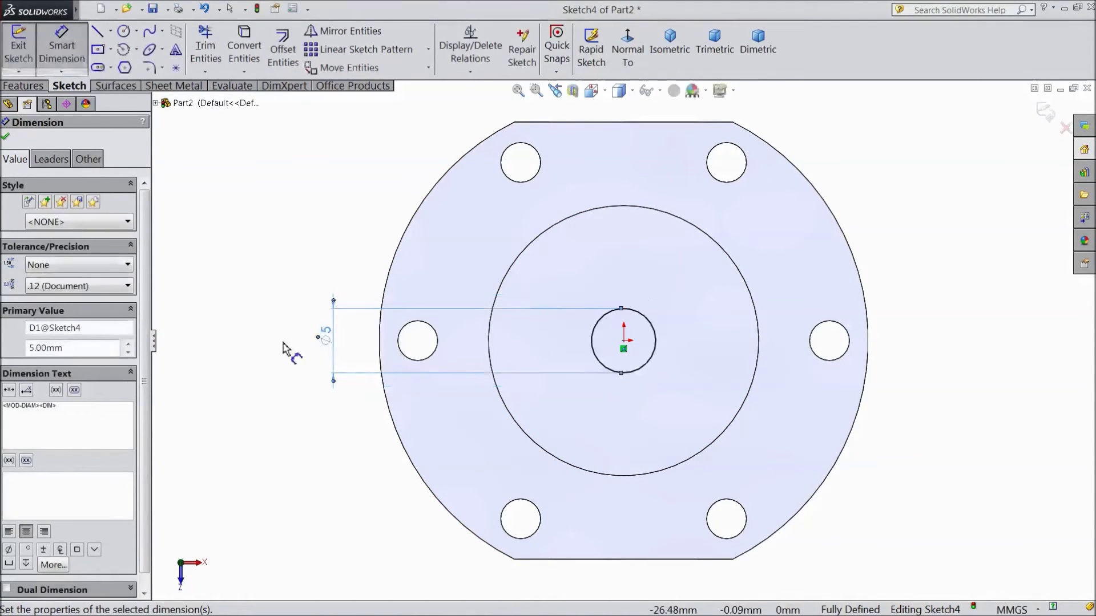
left_click(7, 138)
left_click(23, 86)
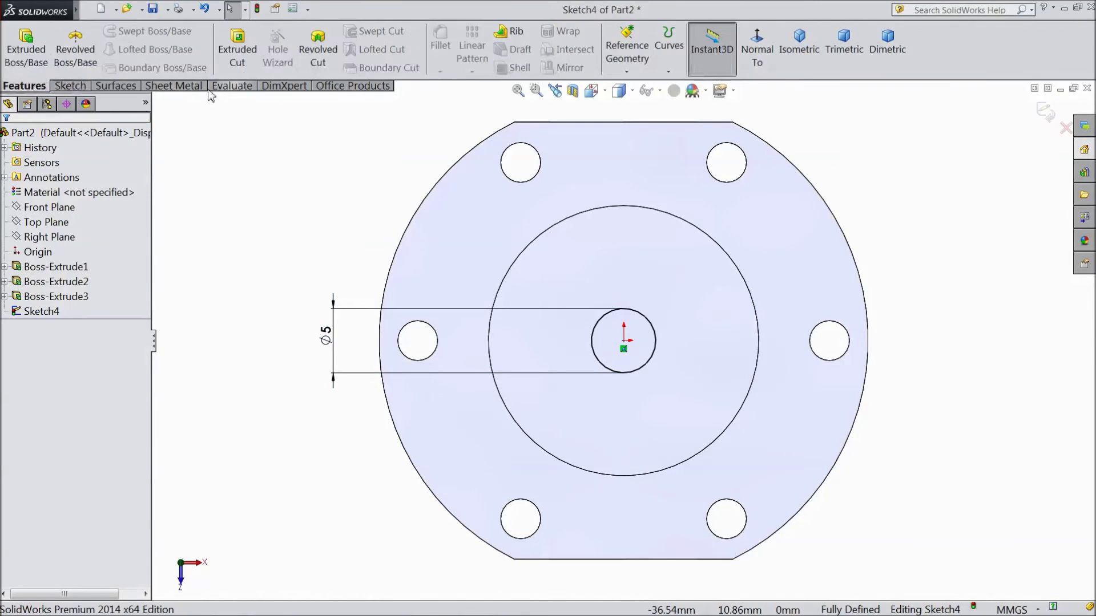
- Cut the Ø5 mm circle Through All to bore the central hole (Cut-Extrude1)
left_click(237, 57)
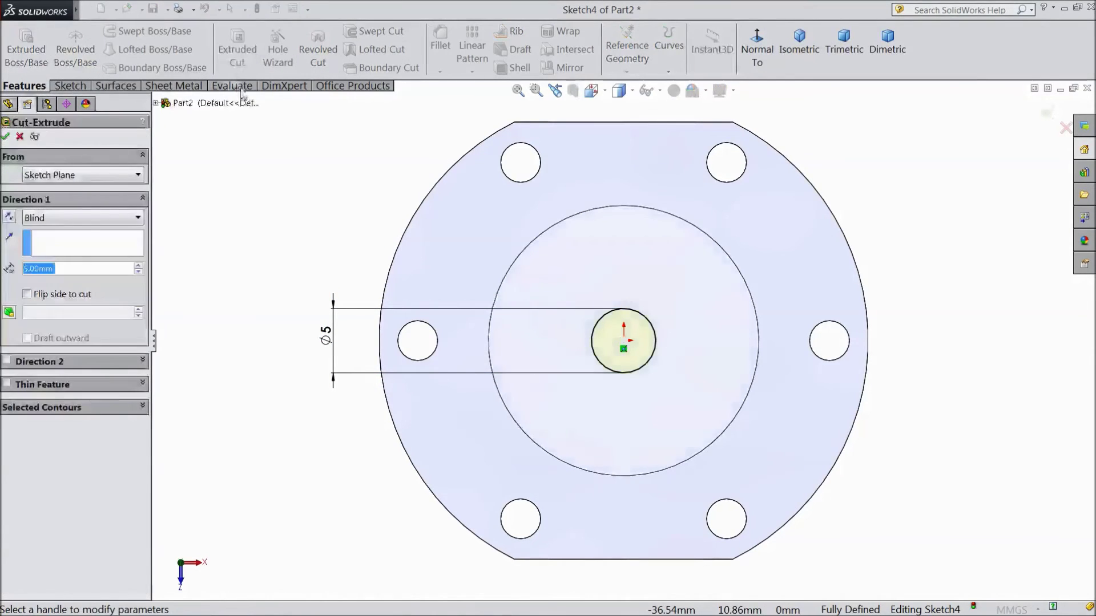
left_click(83, 223)
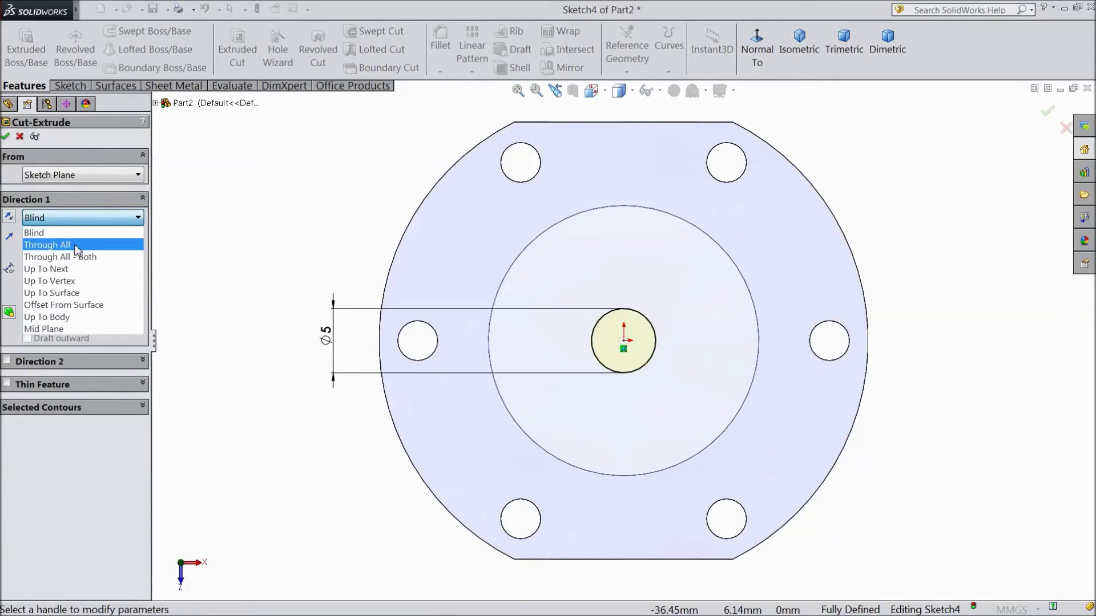
left_click(80, 242)
middle_click_drag(264, 443, 268, 310)
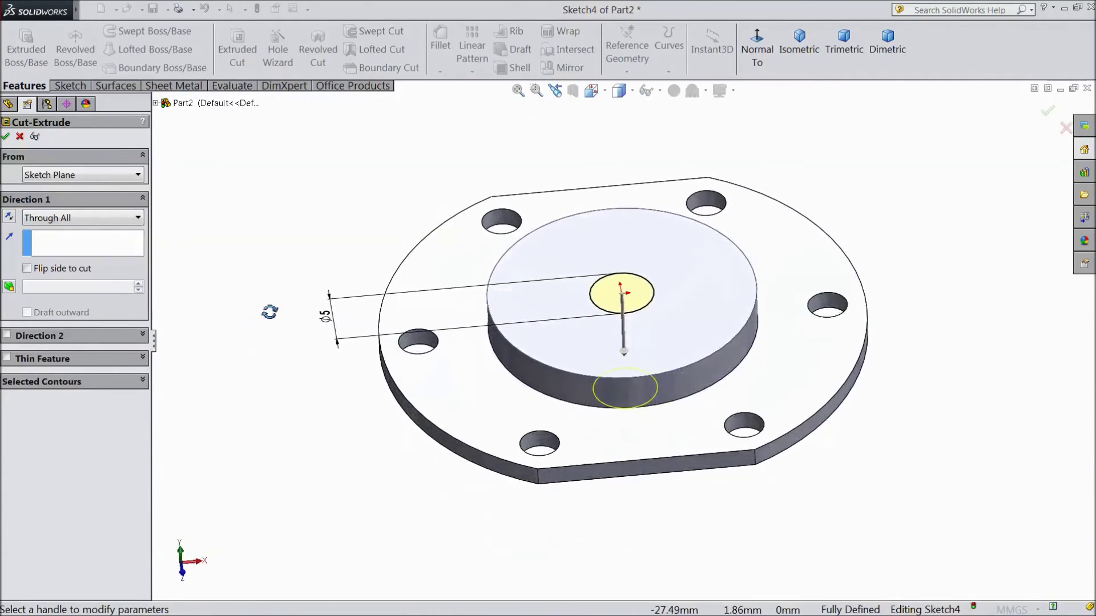
left_click(5, 137)
middle_click_drag(279, 401, 313, 401)
- Start a 0.5 mm × 45° chamfer on the flange outer edges, boss rim and hole's top edge
left_click(440, 72)
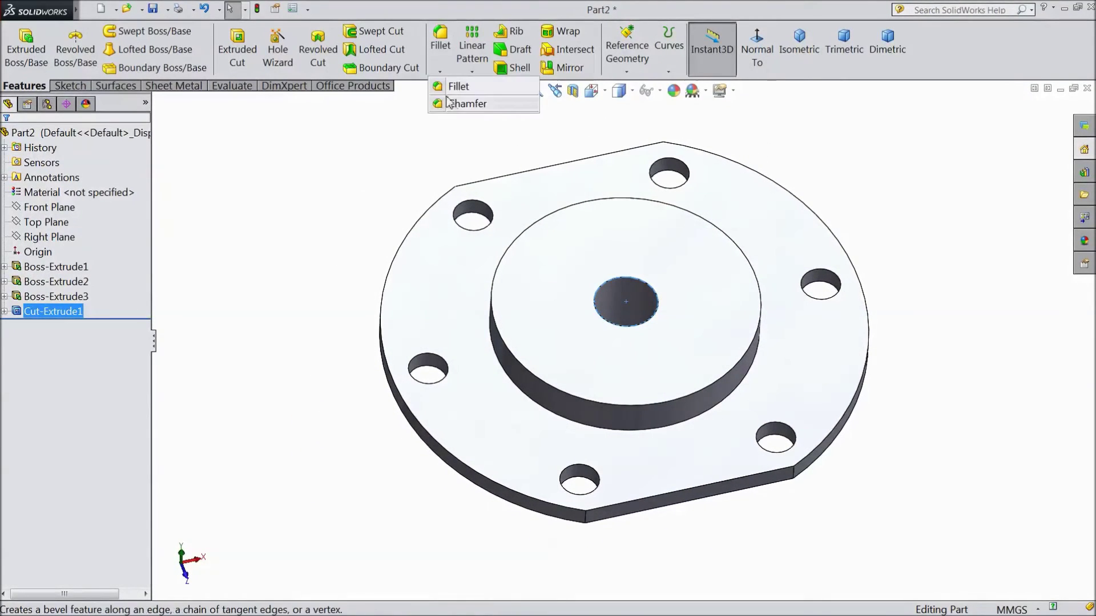
left_click(467, 104)
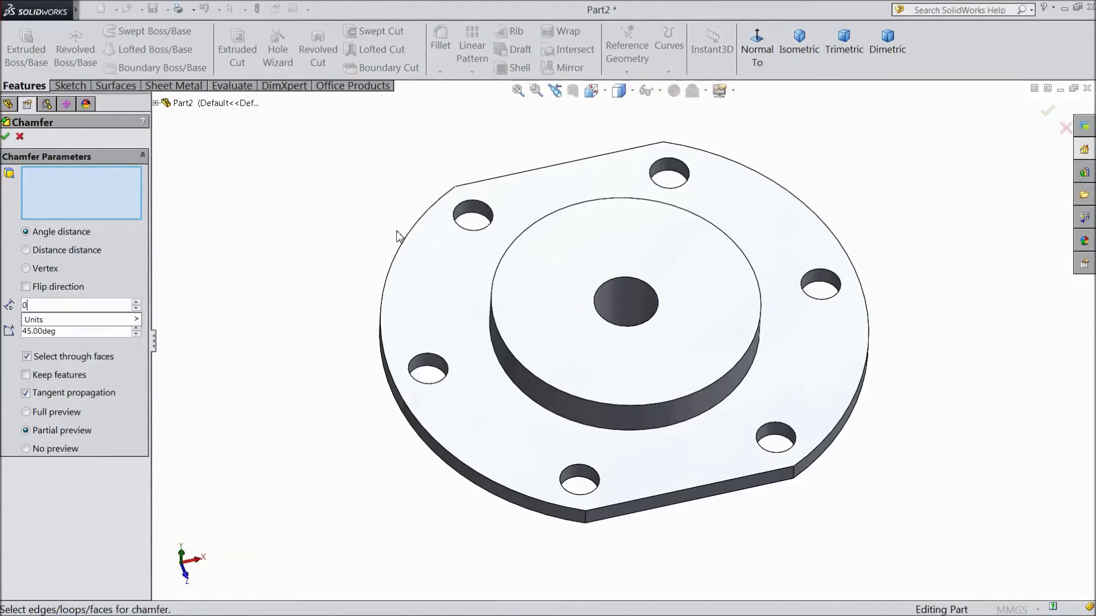
left_click(440, 449)
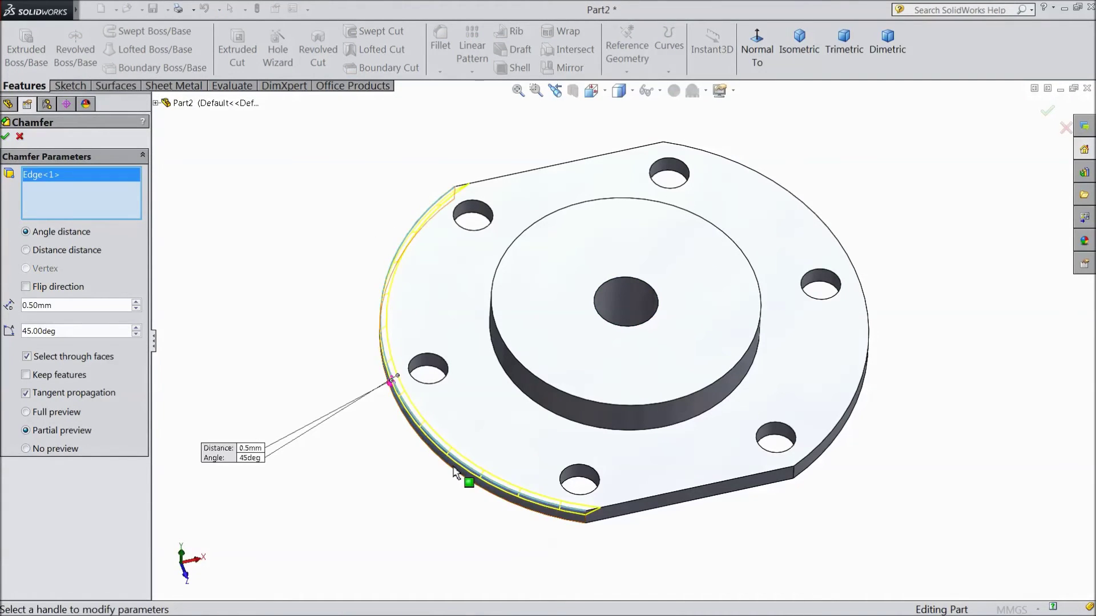
left_click(457, 476)
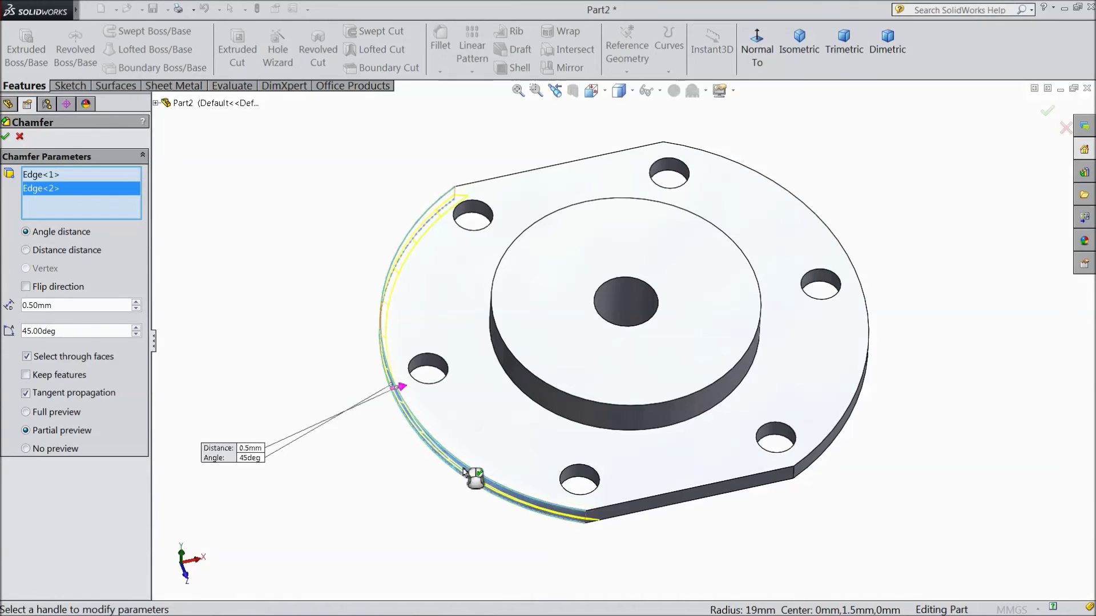
left_click(594, 403)
left_click(640, 325)
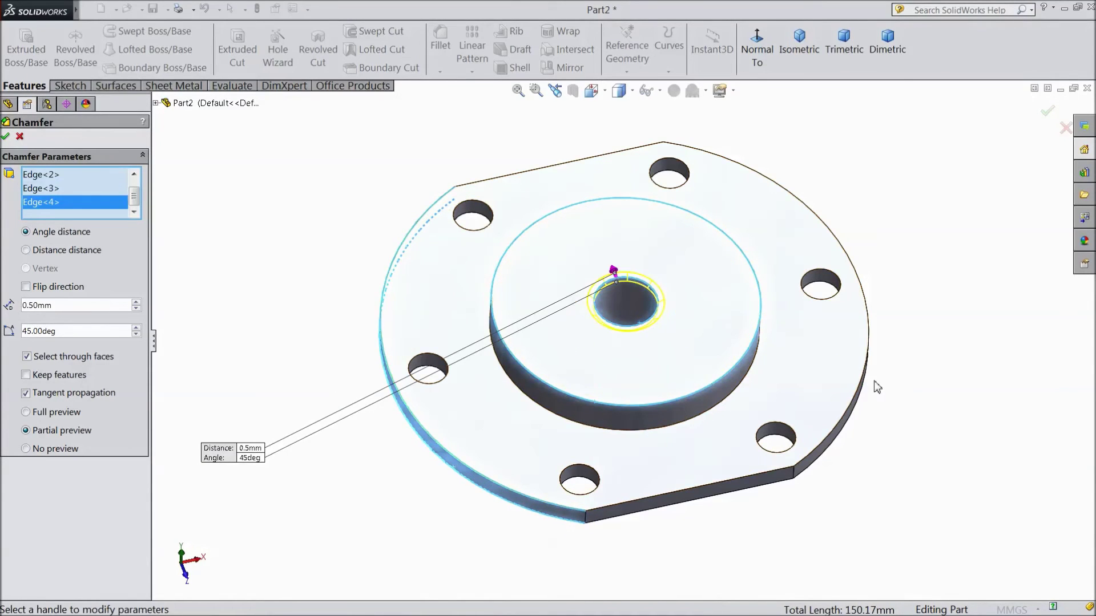
left_click(857, 394)
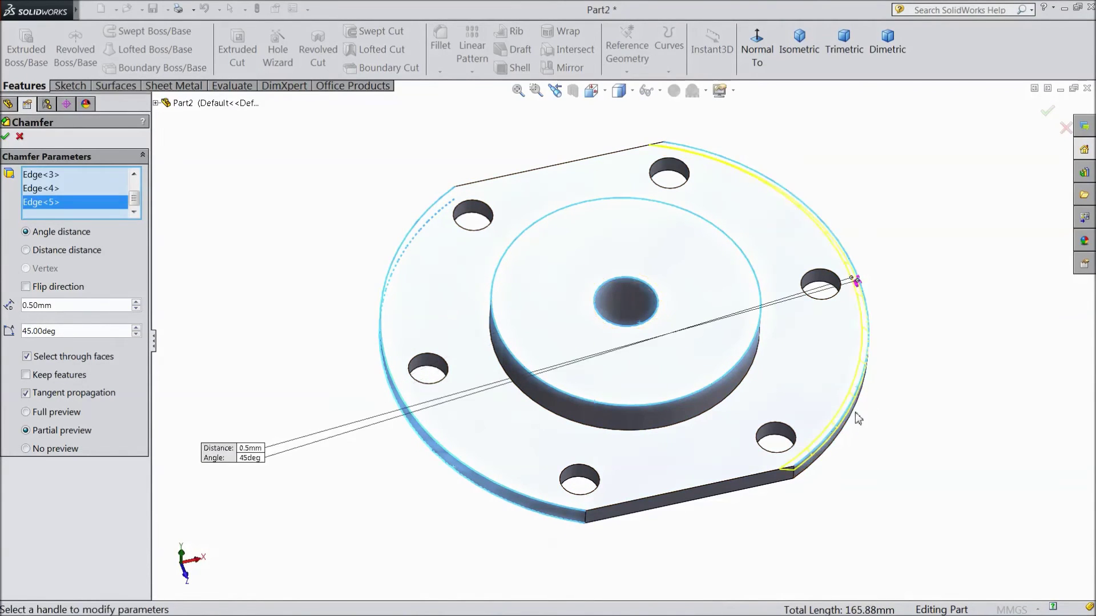
- Add the underside bore and hub outer edges, then apply Chamfer1 to all eight edges
middle_click_drag(862, 434, 649, 369)
left_click(637, 382)
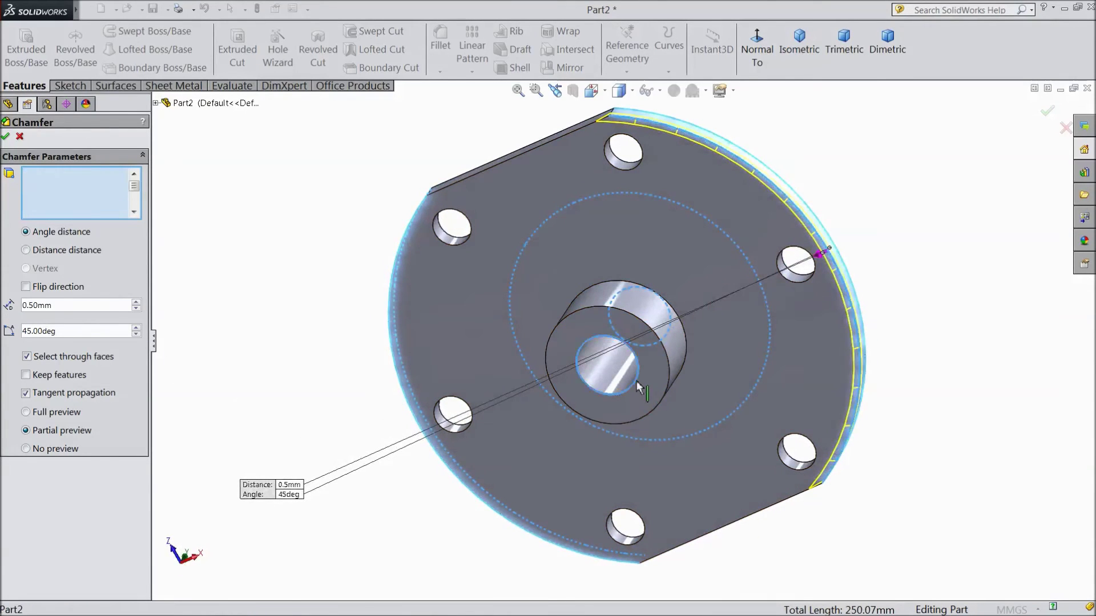
left_click(664, 395)
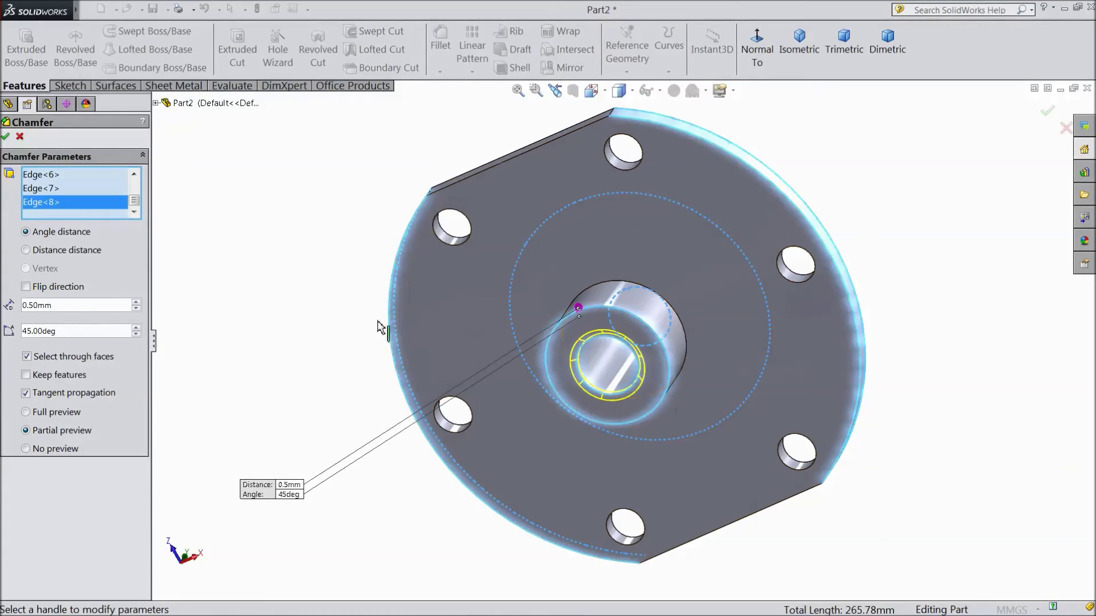
left_click(6, 136)
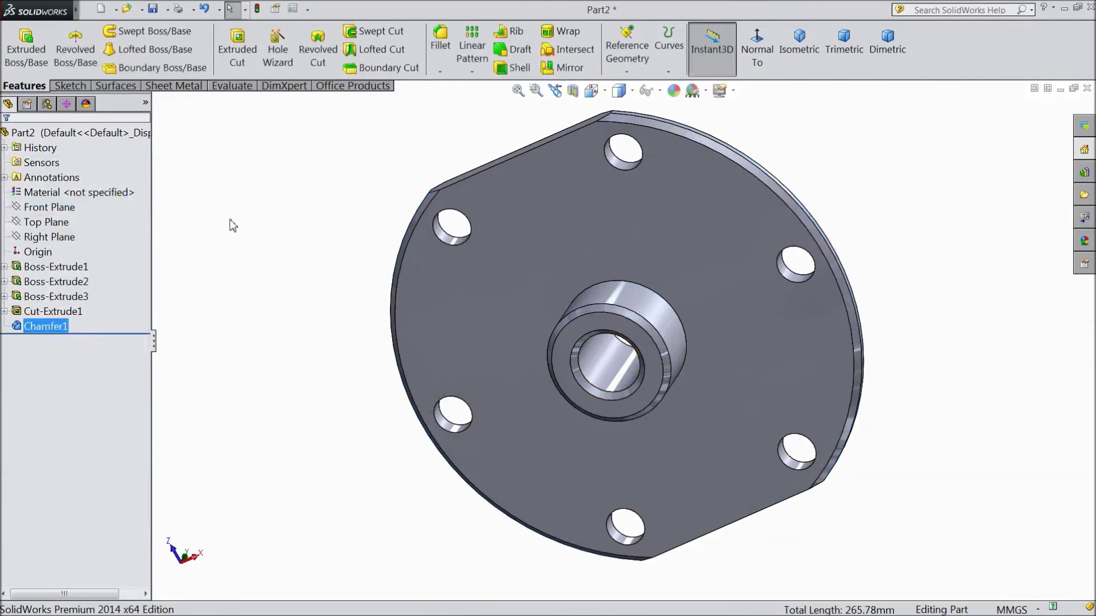
middle_click_drag(304, 163, 277, 452)
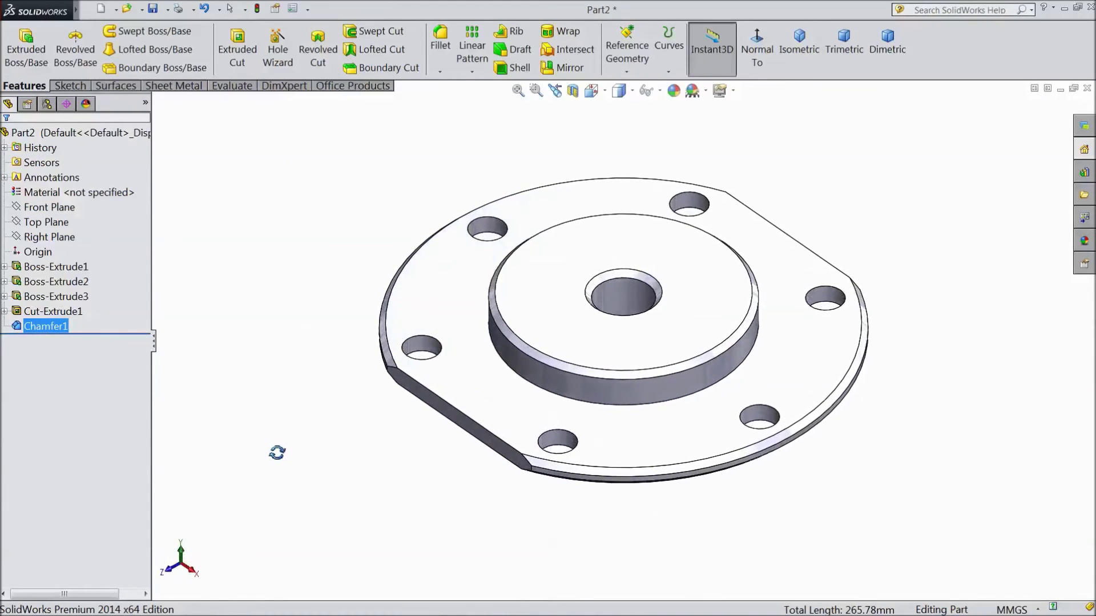
- Apply the solid Green appearance to the whole part, Part2
left_click(78, 120)
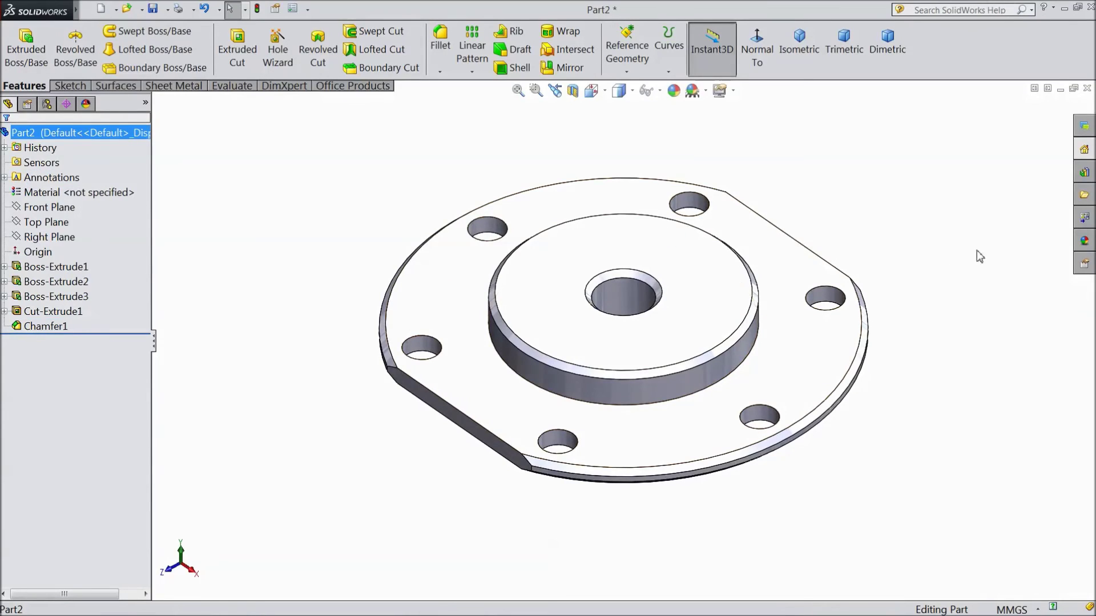
left_click(1084, 240)
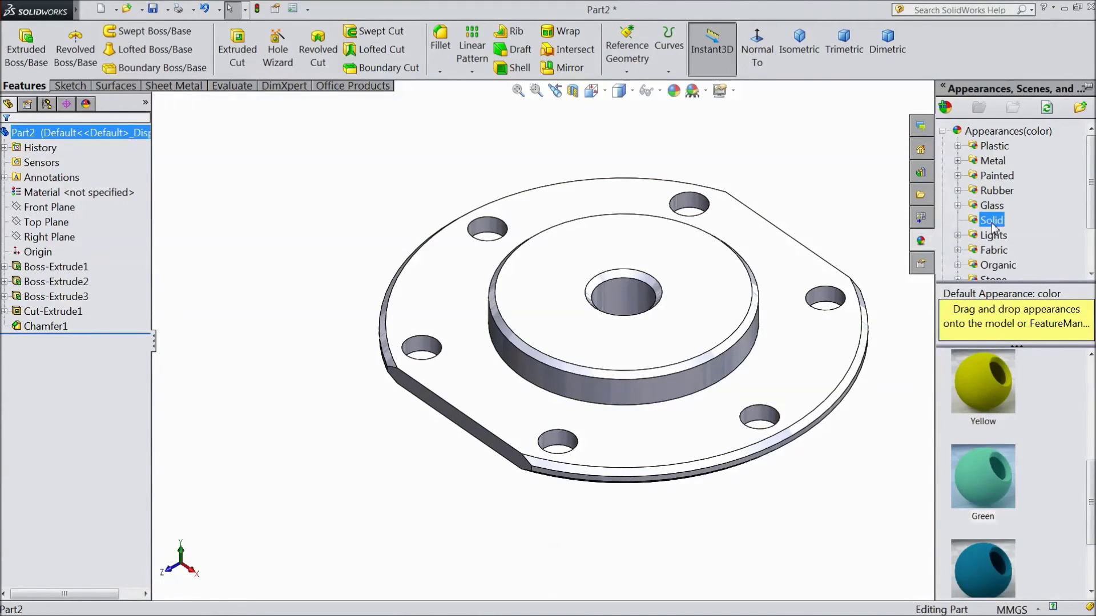
double_click(993, 489)
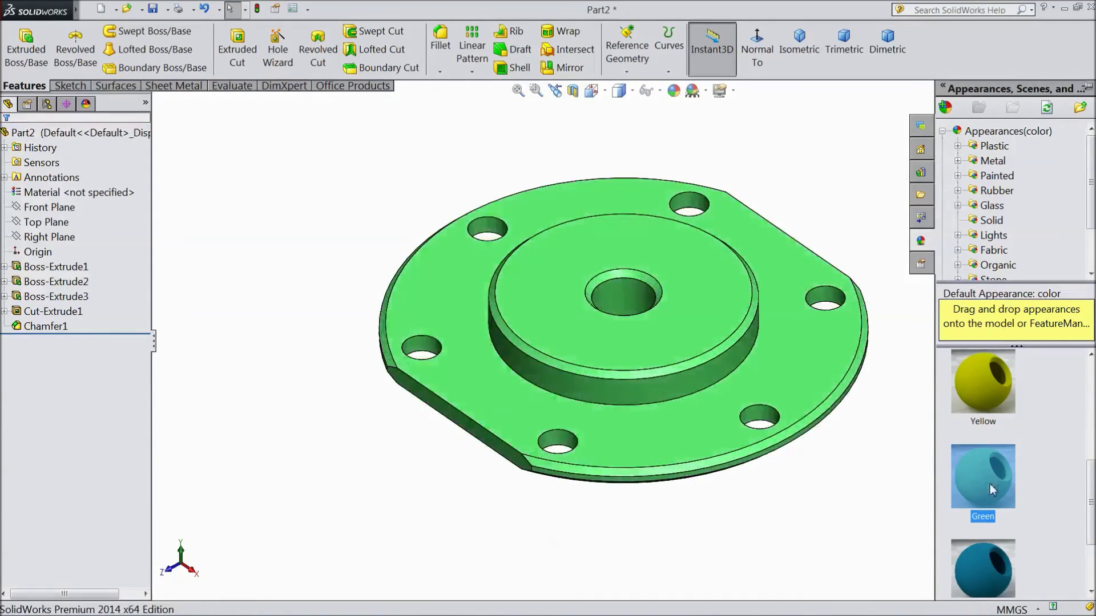
middle_click_drag(878, 457, 847, 194)
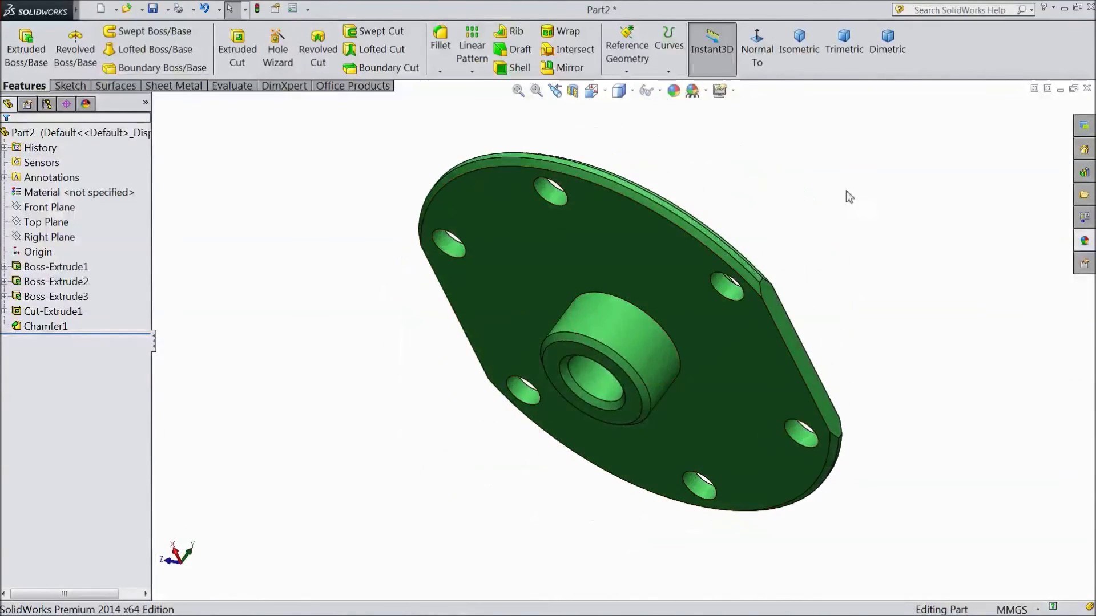